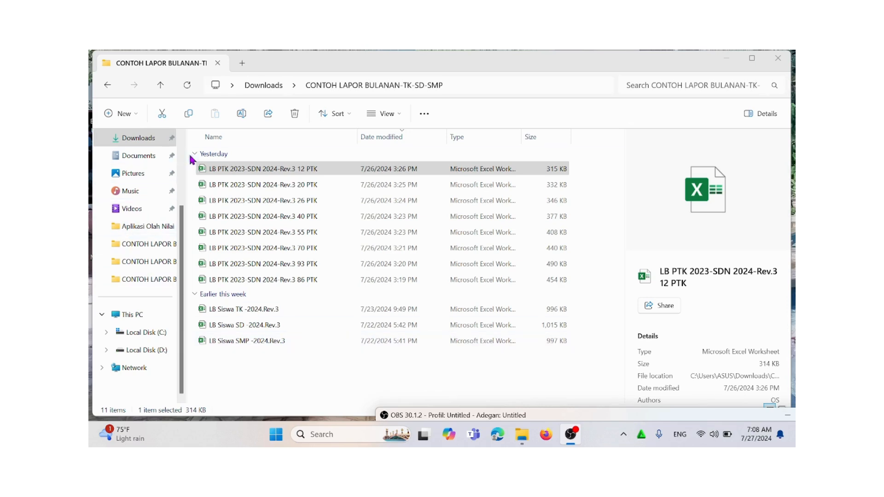
# Step: Open the workbook "LB PTK 2023-SDN 2024-Rev.3 12 PTK" and read through the instructions on its Petunjuk Penggunaan sheet
pyautogui.click(210, 170)
pyautogui.doubleClick(236, 171)
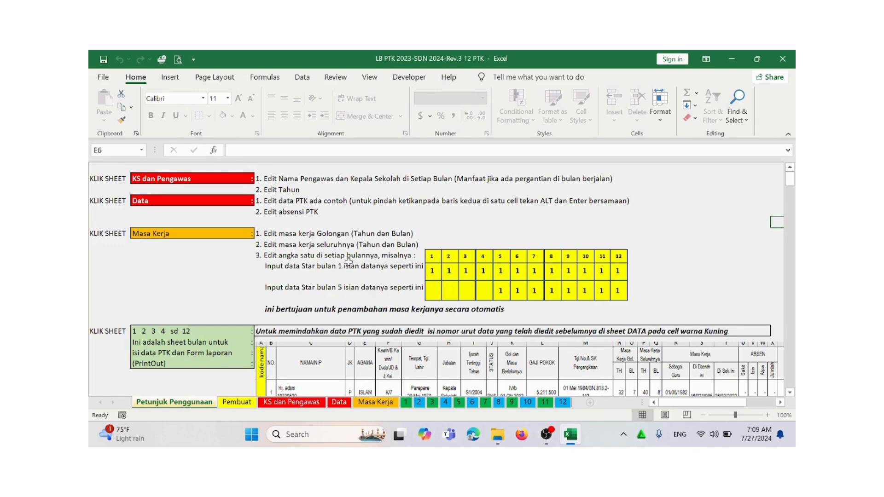
pyautogui.scroll(-1, 362, 254)
pyautogui.scroll(-3, 362, 256)
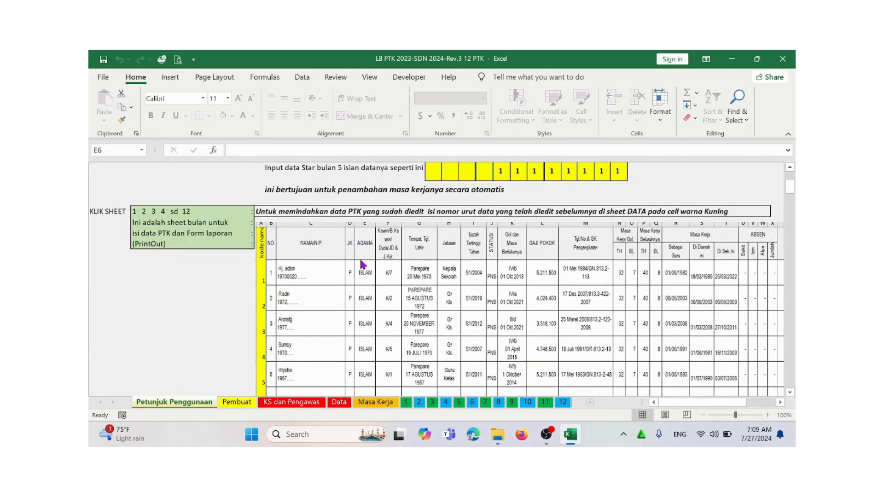
pyautogui.scroll(3, 359, 257)
pyautogui.scroll(1, 359, 254)
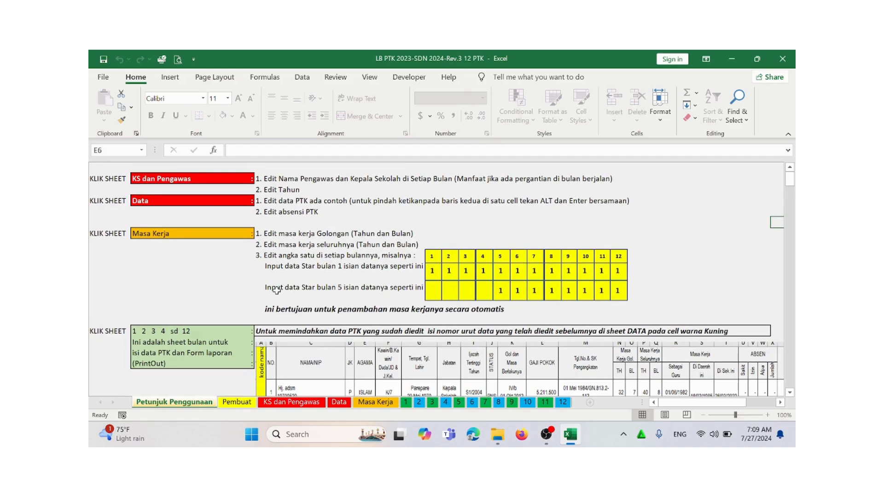
# Step: Examine the monthly supervisor and principal signature blocks on the KS dan Pengawas sheet, from January through the following months
pyautogui.click(305, 403)
pyautogui.scroll(2, 368, 327)
pyautogui.scroll(3, 370, 321)
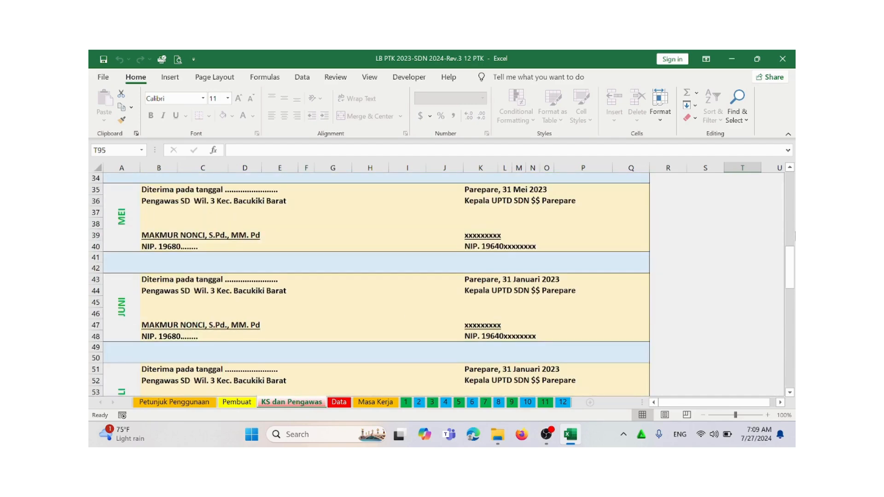
pyautogui.moveTo(789, 294); pyautogui.dragTo(794, 180)
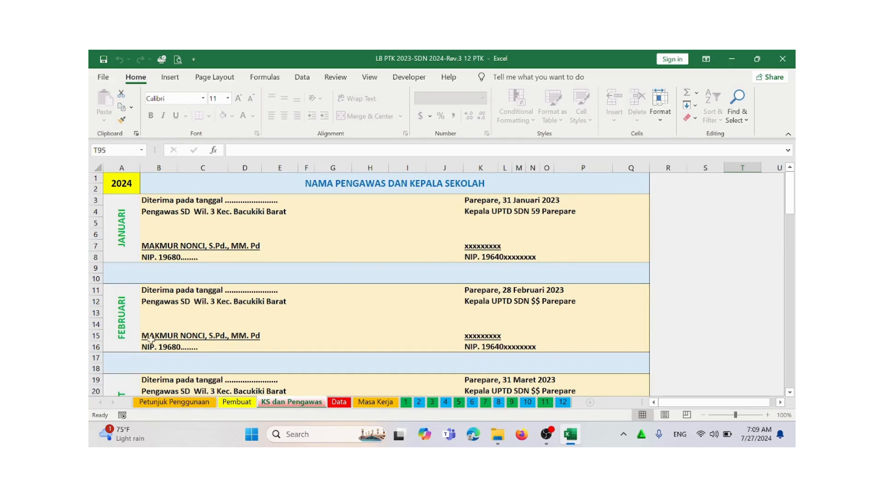
pyautogui.scroll(-1, 150, 321)
pyautogui.scroll(-3, 150, 321)
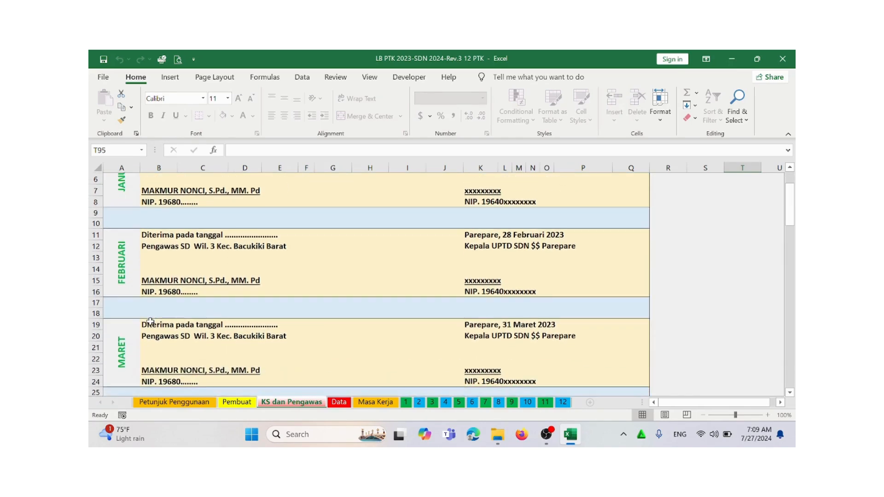
pyautogui.scroll(1, 150, 321)
pyautogui.scroll(1, 251, 289)
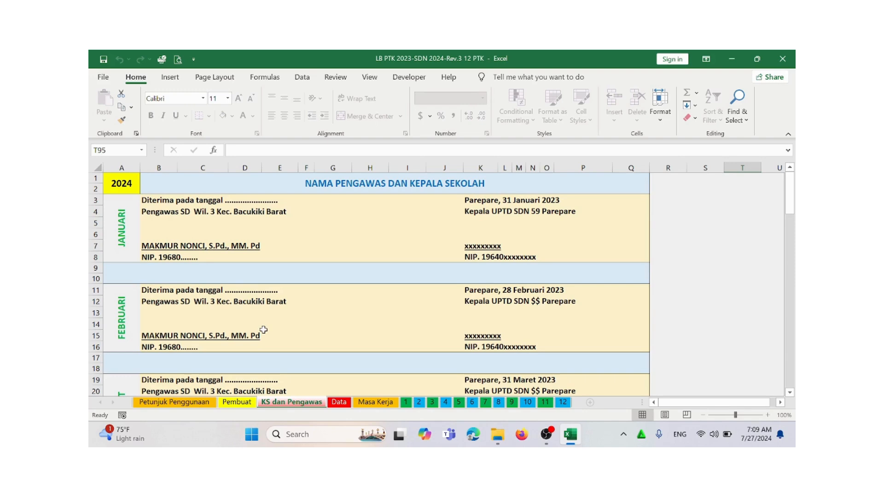
pyautogui.scroll(-2, 260, 330)
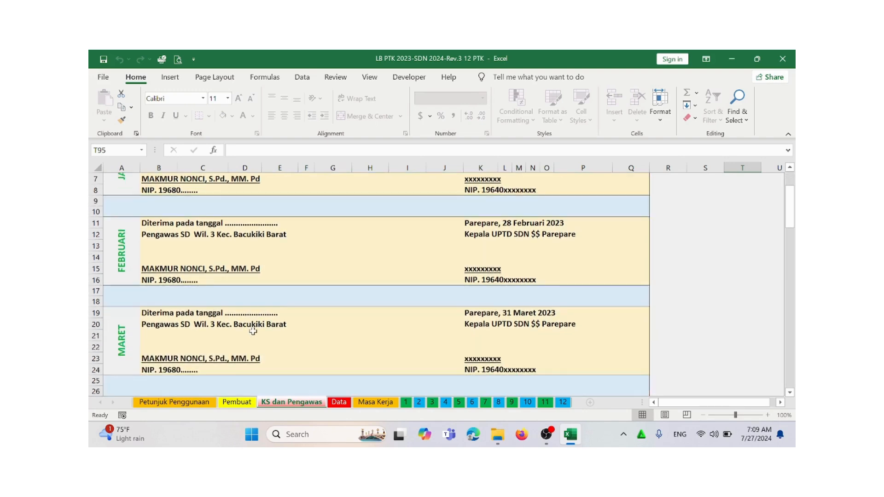
pyautogui.scroll(-3, 253, 331)
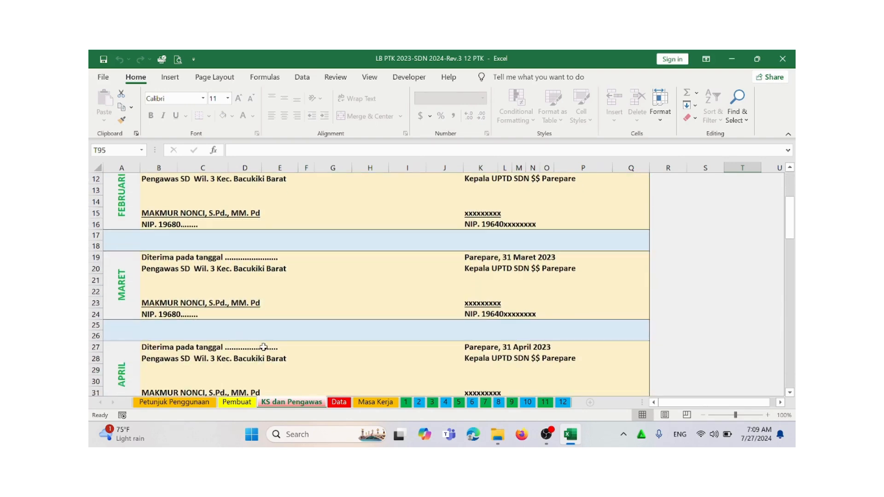
pyautogui.scroll(-1, 265, 350)
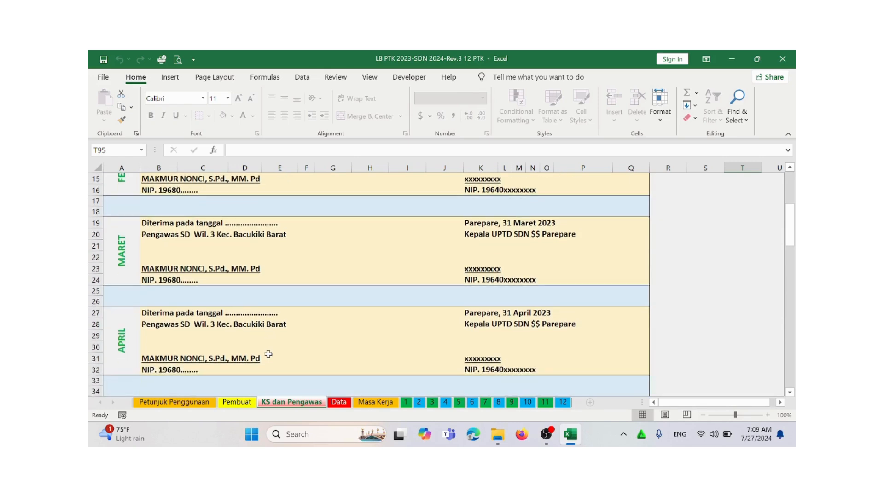
pyautogui.scroll(1, 268, 354)
pyautogui.scroll(2, 267, 347)
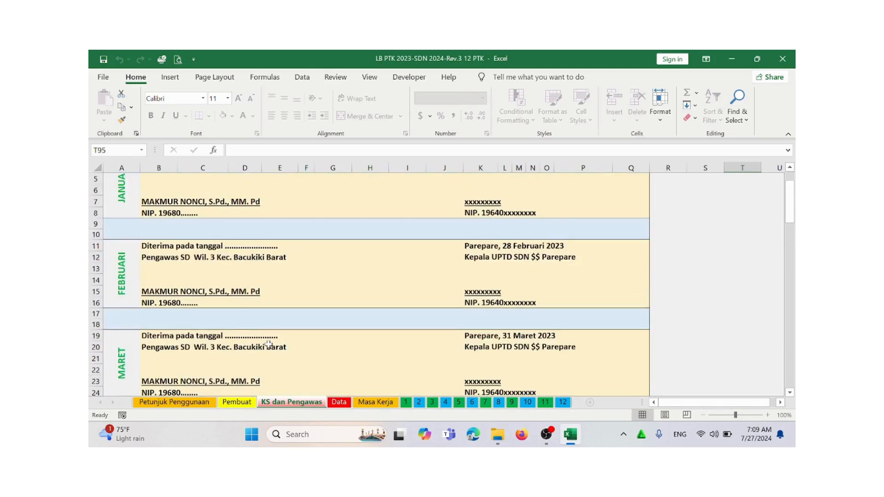
pyautogui.scroll(2, 245, 352)
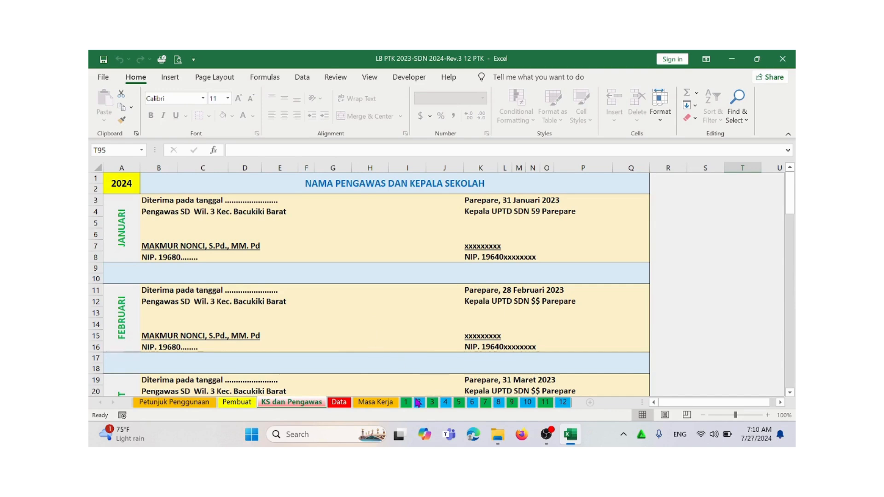
# Step: Examine the teacher data columns and the monthly ABSEN columns on the Data sheet
pyautogui.click(340, 402)
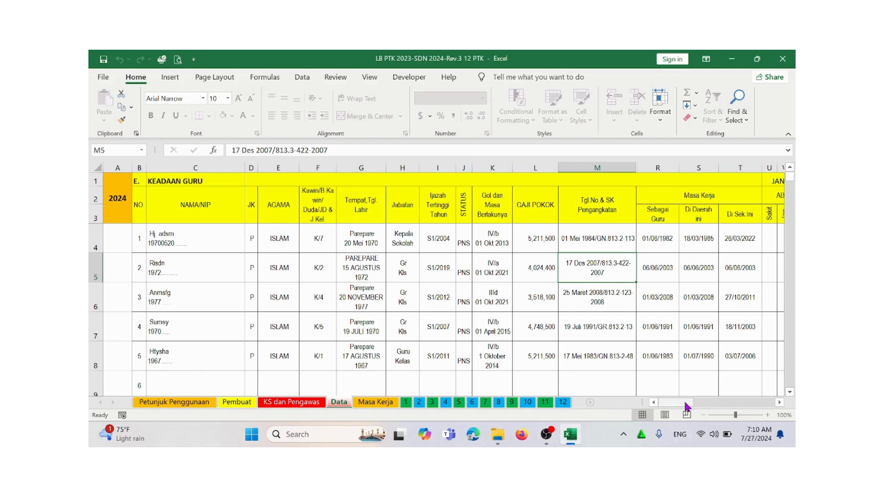
pyautogui.moveTo(686, 406); pyautogui.dragTo(711, 406)
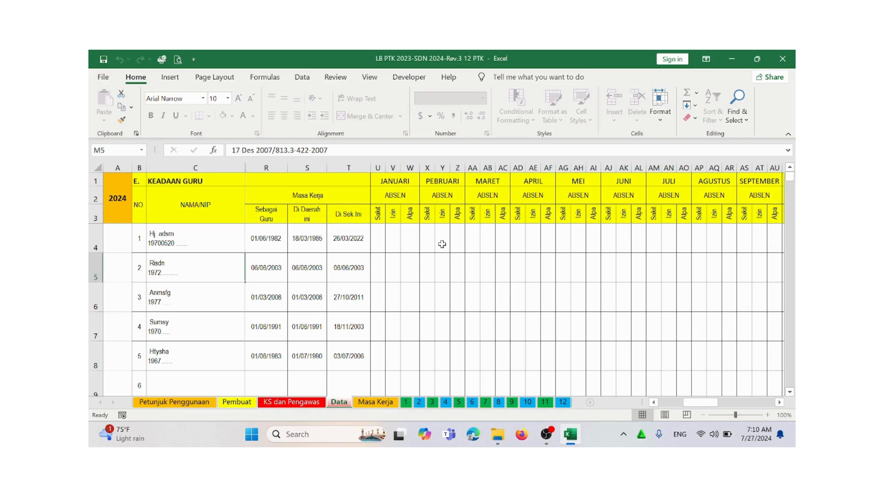
pyautogui.moveTo(712, 403); pyautogui.dragTo(605, 413)
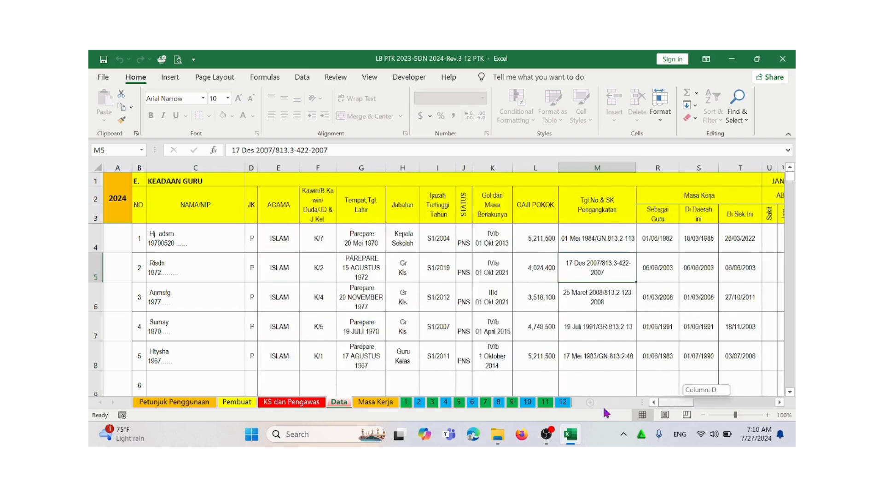
# Step: Fill the NAMA/NIP cell of entry 6 (C9) with a sample teacher name and, on a second line, the NIP
pyautogui.scroll(-2, 208, 349)
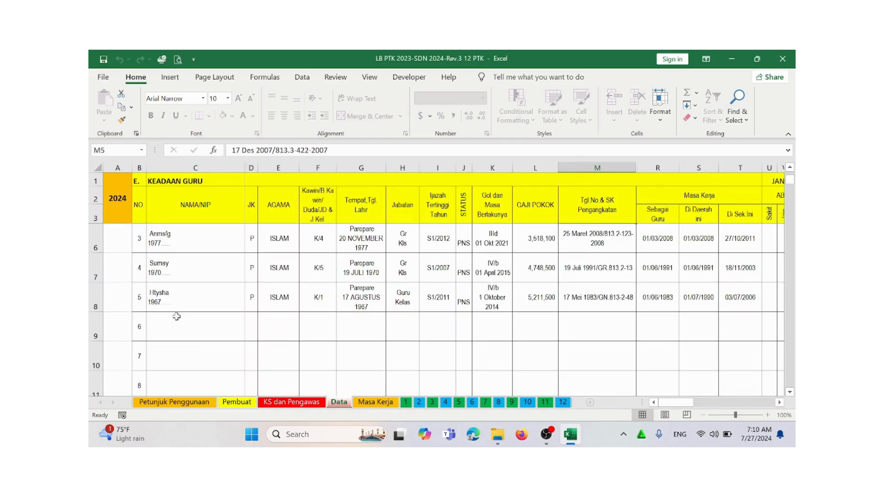
pyautogui.click(174, 328)
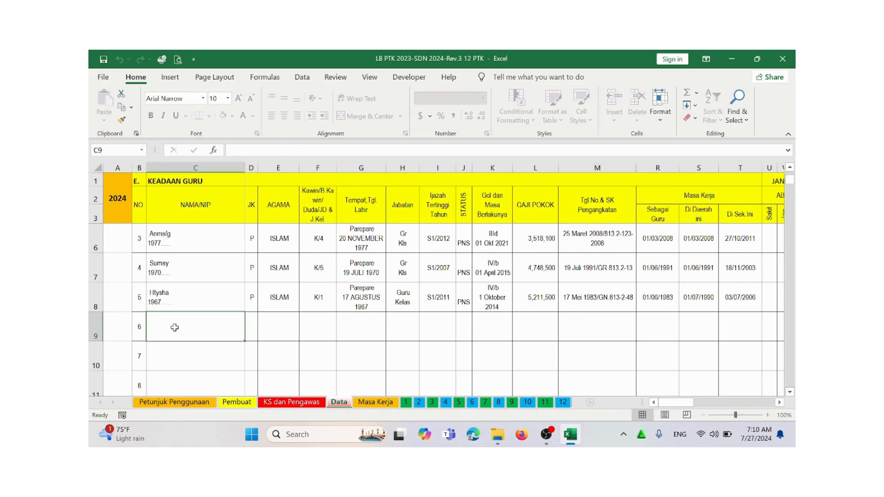
pyautogui.write('g')
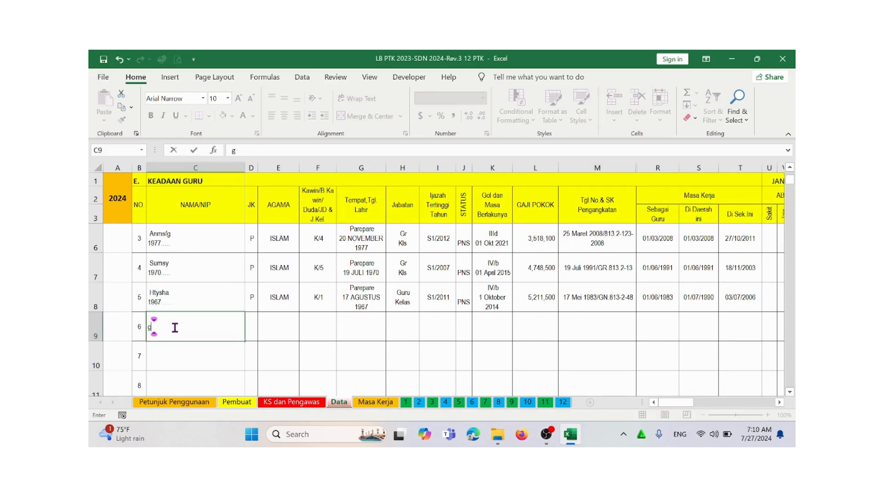
pyautogui.write('khknkhkoyoykhkihjgi')
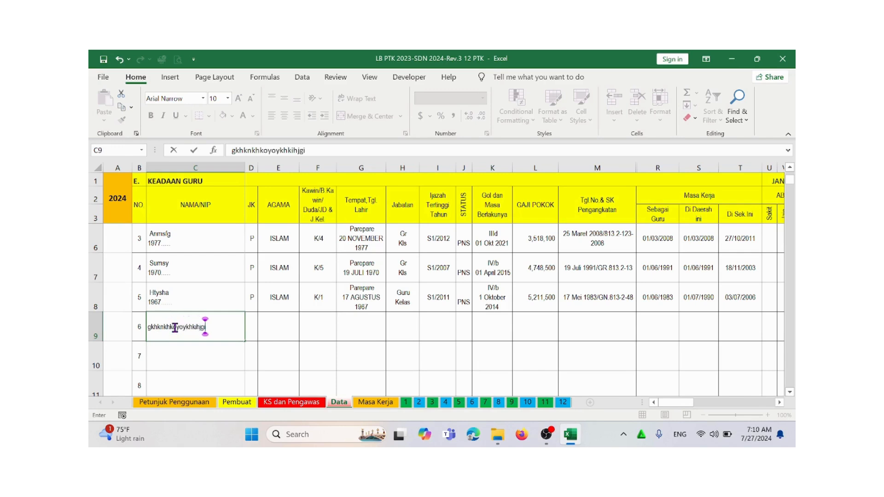
pyautogui.hotkey('alt', 'Return')
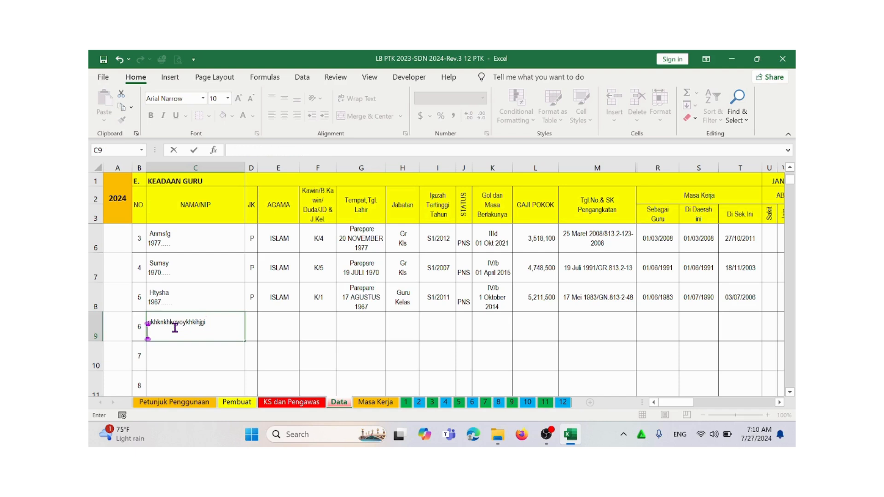
pyautogui.write('nip.7069797976')
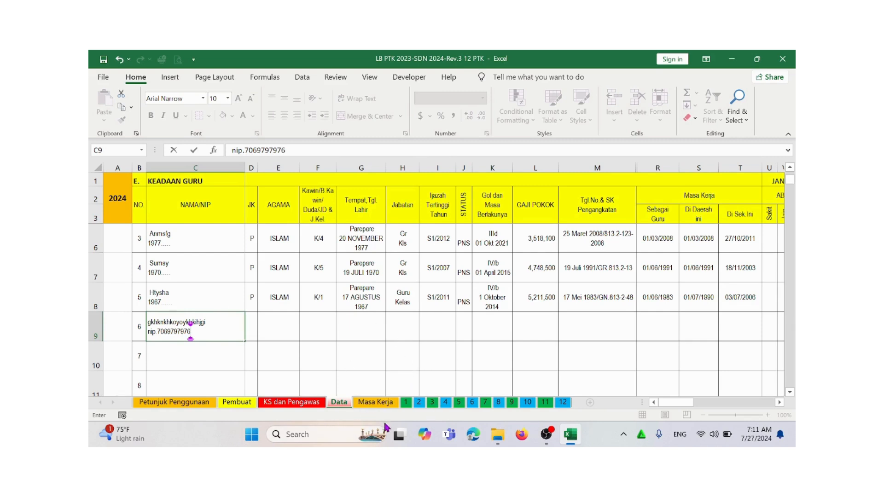
# Step: Look through the teacher list on the Masa Kerja sheet, down to the newly added entry 6
pyautogui.click(381, 402)
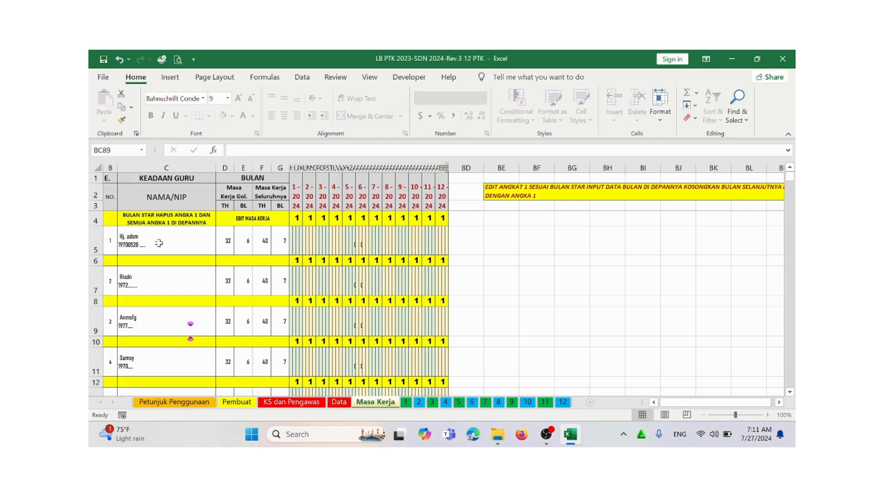
pyautogui.scroll(-2, 159, 319)
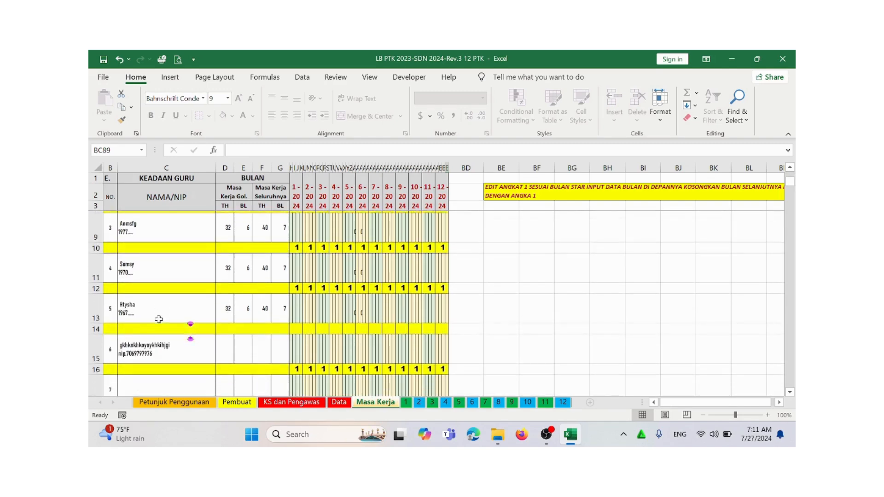
pyautogui.scroll(-1, 159, 319)
pyautogui.scroll(1, 159, 321)
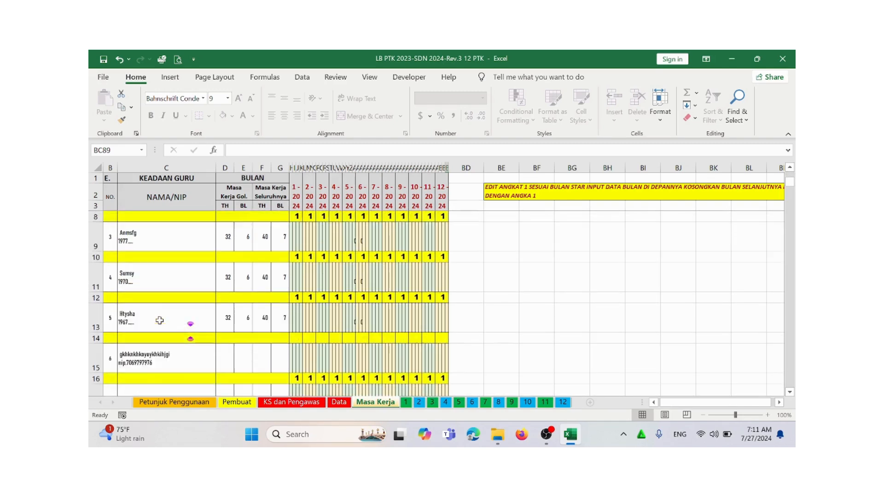
pyautogui.scroll(2, 160, 320)
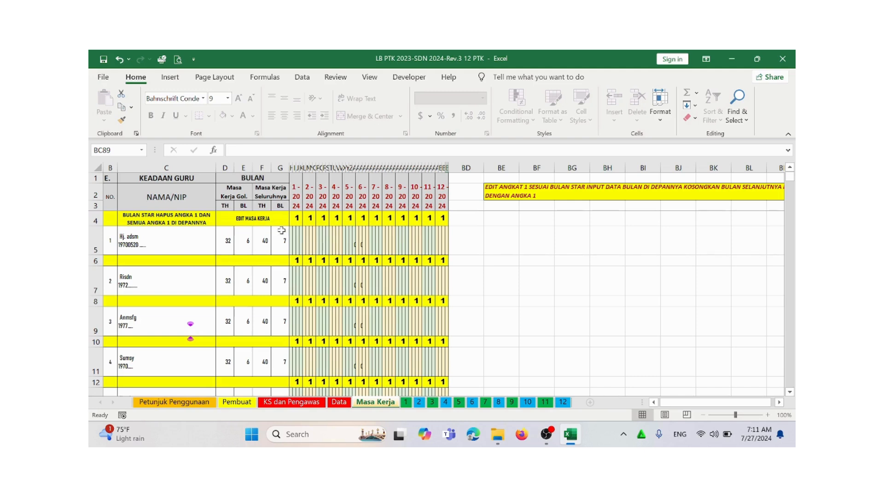
# Step: Go through the monthly values in row 4 of the Masa Kerja sheet, from month 1 to month 12
pyautogui.click(299, 219)
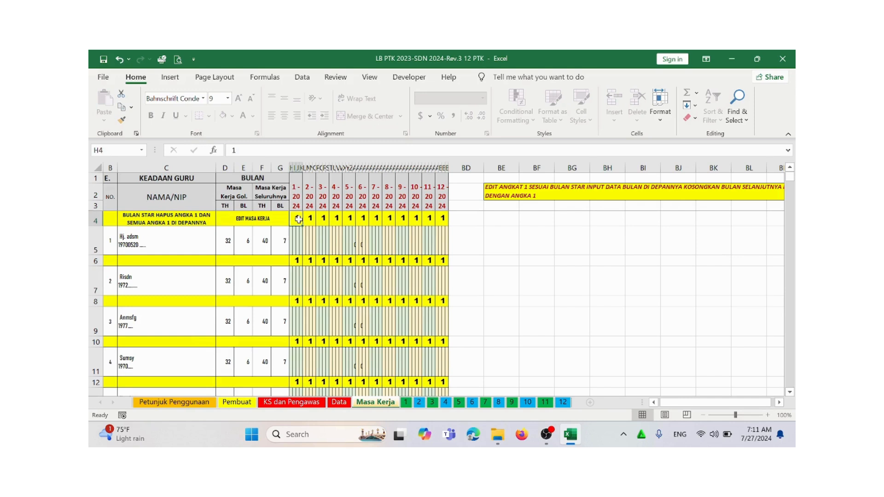
pyautogui.press('Right')
pyautogui.press('Right')
pyautogui.press('Right')
pyautogui.press('Right')
pyautogui.press('Right')
pyautogui.press('Right')
pyautogui.press('Right')
pyautogui.press('Right')
pyautogui.press('Right')
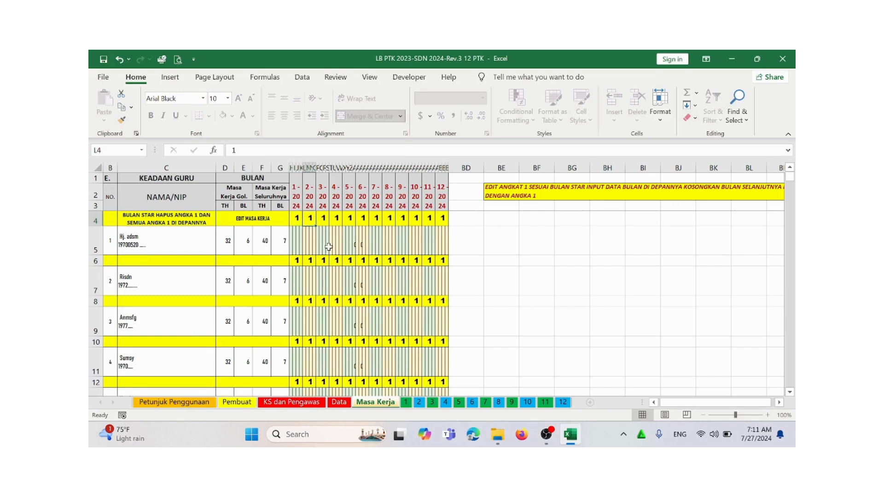
pyautogui.press('Right')
pyautogui.press('Right')
# Step: Set Masa Kerja Gol. for entry 6 to 20 years (TH) and 8 months (BL)
pyautogui.scroll(-2, 240, 280)
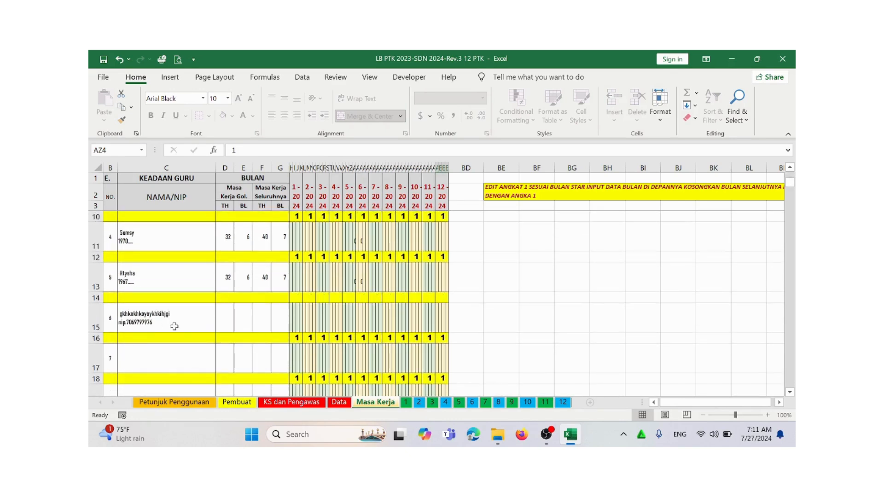
pyautogui.click(224, 323)
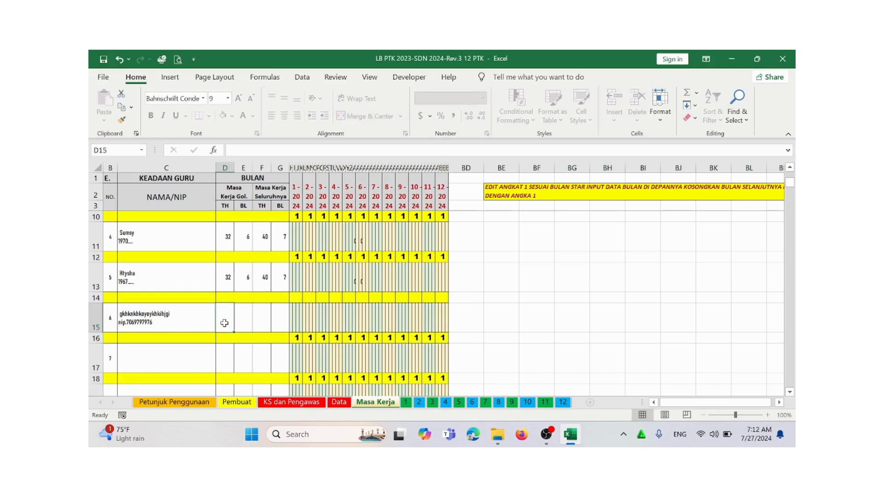
pyautogui.write('20')
pyautogui.click(247, 323)
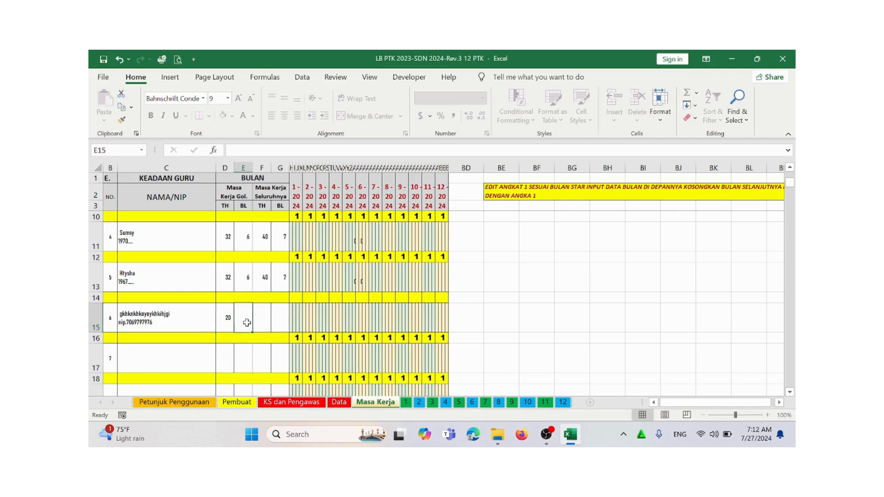
pyautogui.write('8')
# Step: Set Masa Kerja Seluruhnya for entry 6 to 25 years (TH) and 9 months (BL)
pyautogui.click(260, 346)
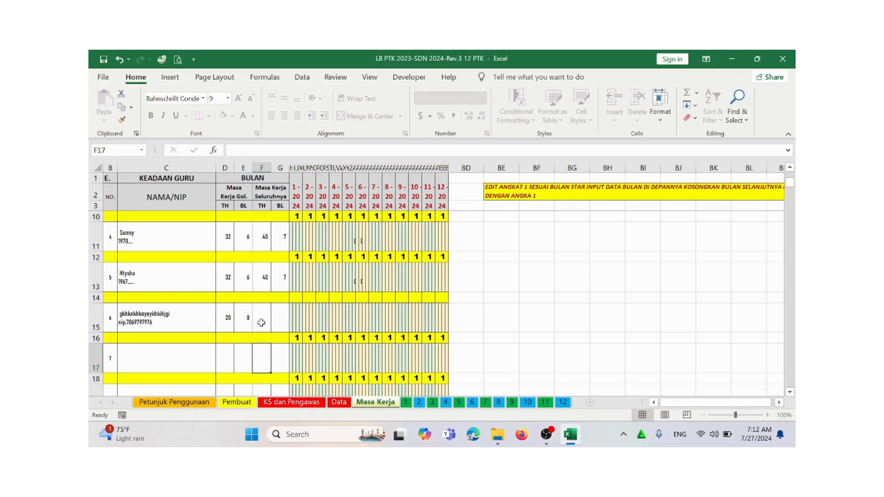
pyautogui.click(261, 322)
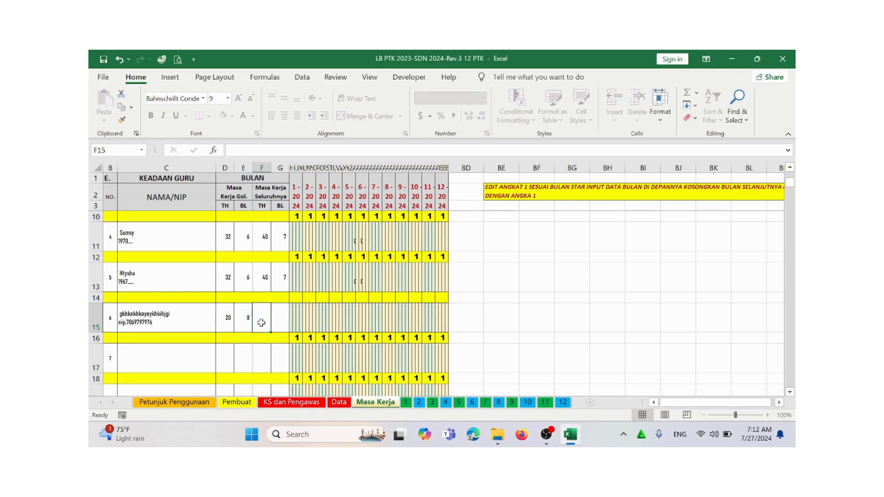
pyautogui.write('25')
pyautogui.click(280, 354)
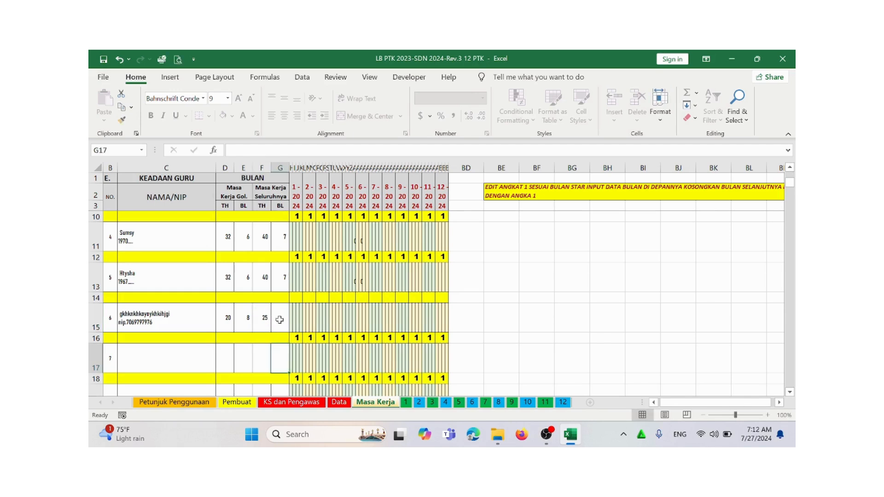
pyautogui.click(279, 319)
pyautogui.write('9')
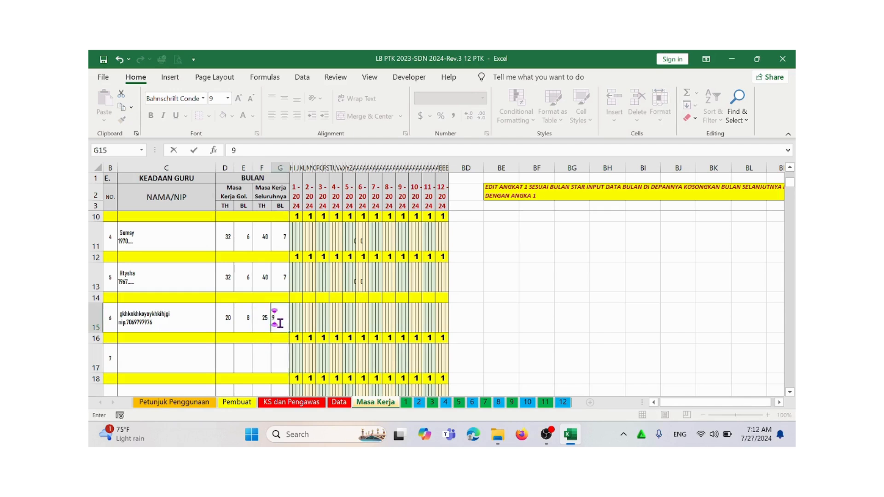
pyautogui.click(313, 326)
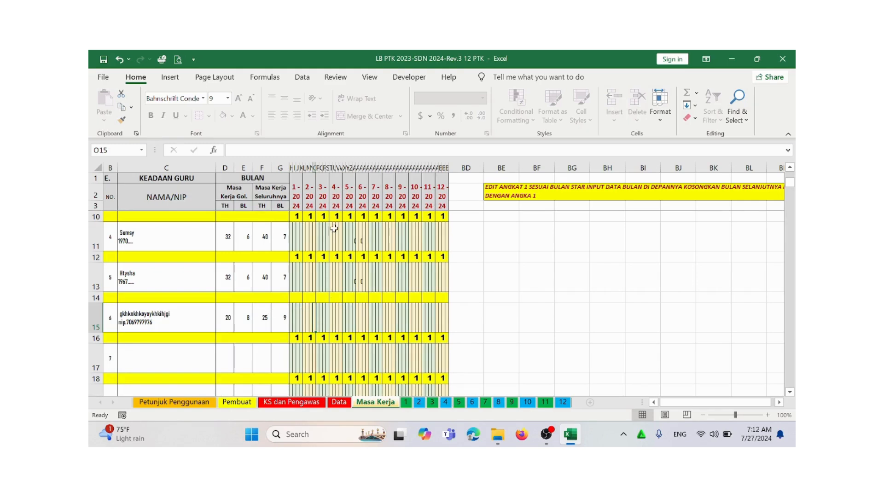
# Step: Enter 1 for each month from 4 through 12 in row 14, above entry 6, on the Masa Kerja sheet
pyautogui.click(335, 297)
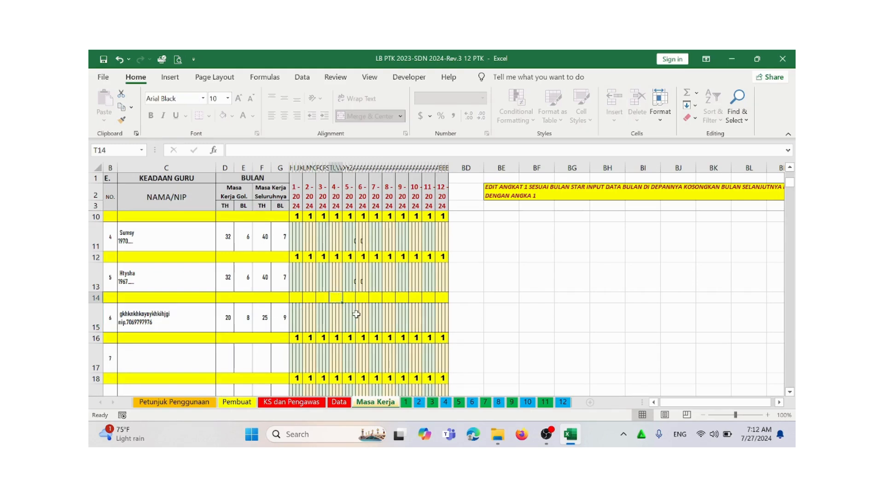
pyautogui.write('1')
pyautogui.press('Tab')
pyautogui.write('1')
pyautogui.press('Tab')
pyautogui.write('1')
pyautogui.press('Tab')
pyautogui.write('1')
pyautogui.press('Tab')
pyautogui.write('1\t1')
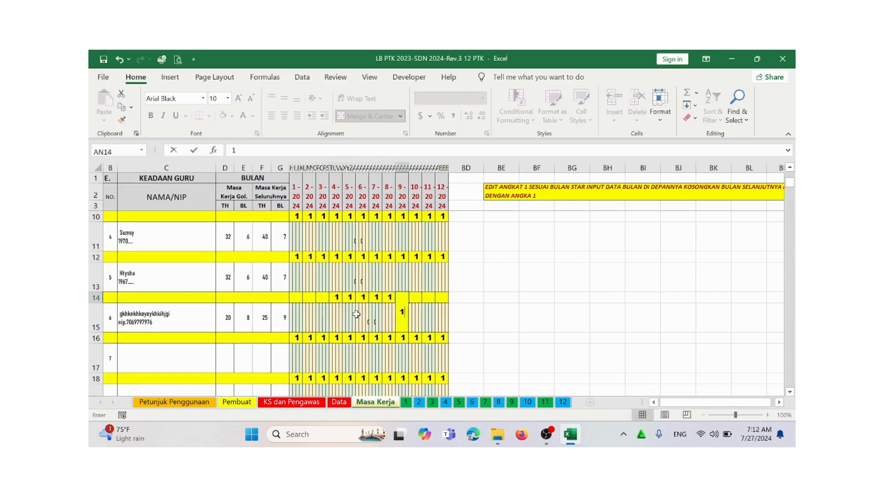
pyautogui.press('Tab')
pyautogui.write('1')
pyautogui.press('Tab')
pyautogui.write('1')
pyautogui.press('Tab')
pyautogui.write('1')
pyautogui.press('Tab')
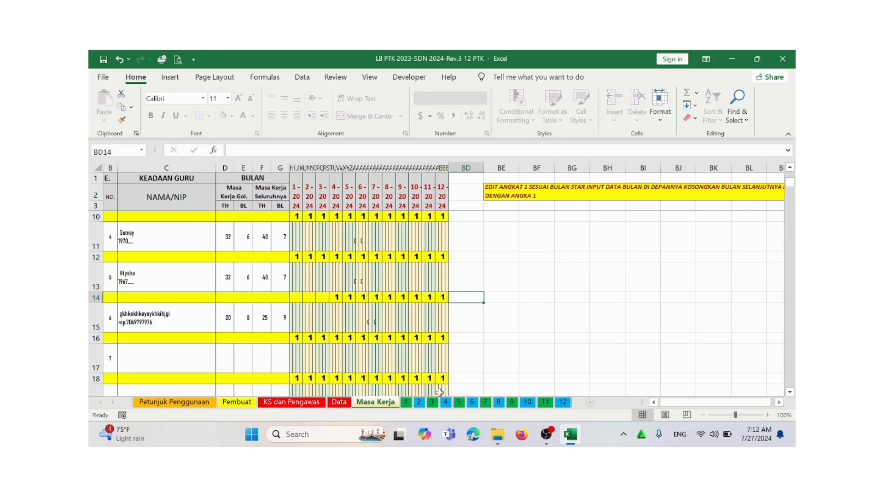
# Step: Compare the teachers' years of service on the January and February sheets, including the columns out to KET
pyautogui.click(405, 404)
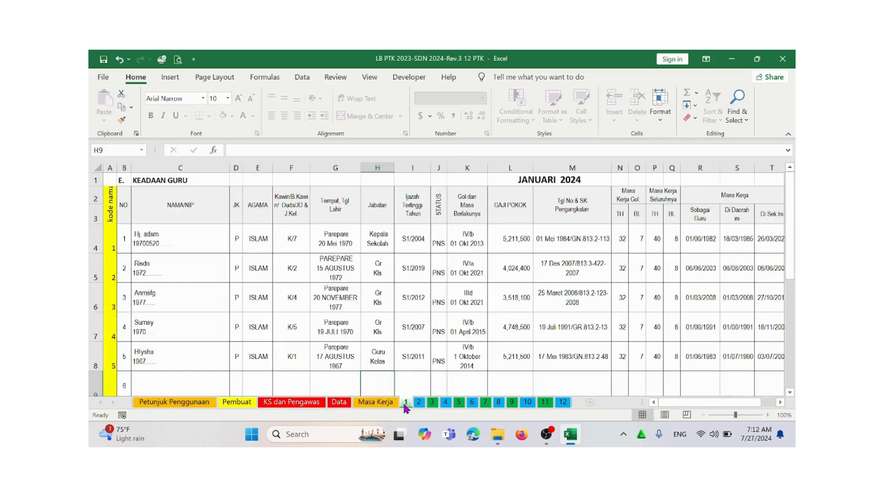
pyautogui.scroll(-1, 390, 315)
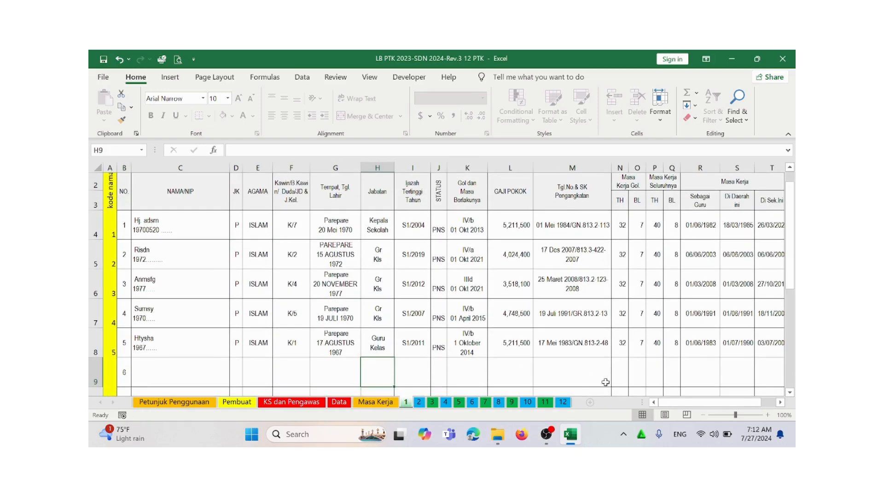
pyautogui.moveTo(689, 405); pyautogui.dragTo(703, 408)
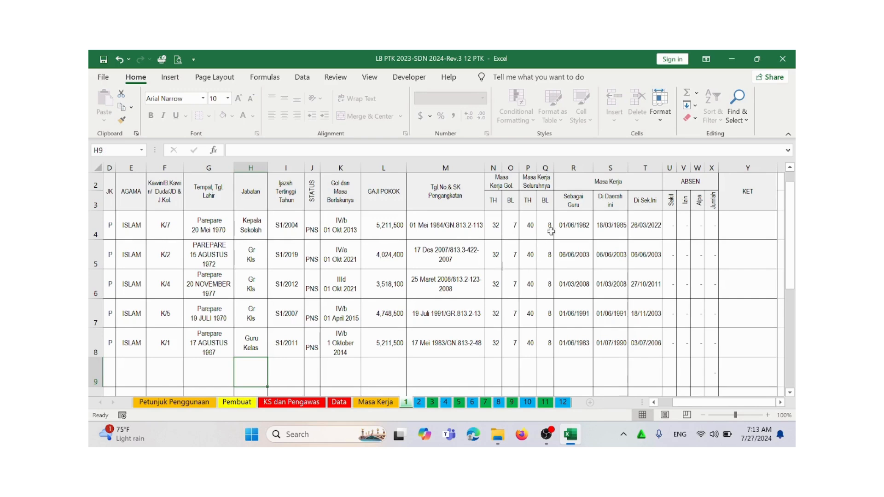
pyautogui.click(419, 402)
pyautogui.scroll(5, 495, 321)
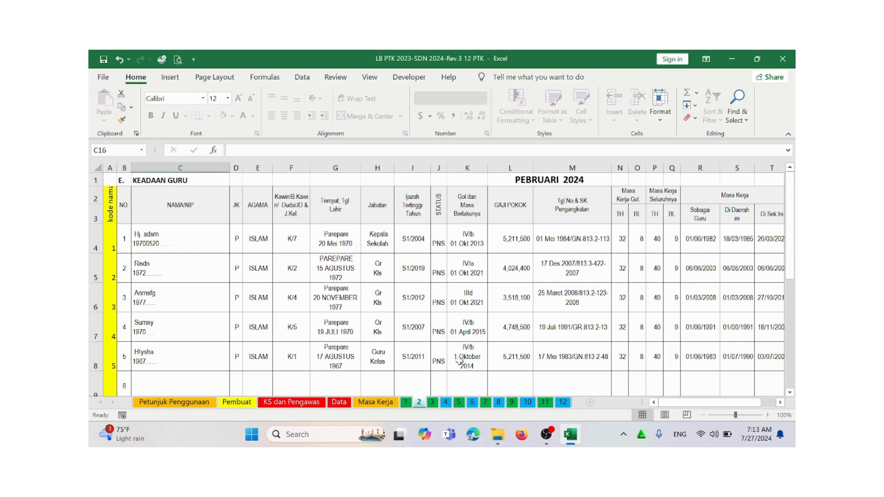
pyautogui.click(406, 404)
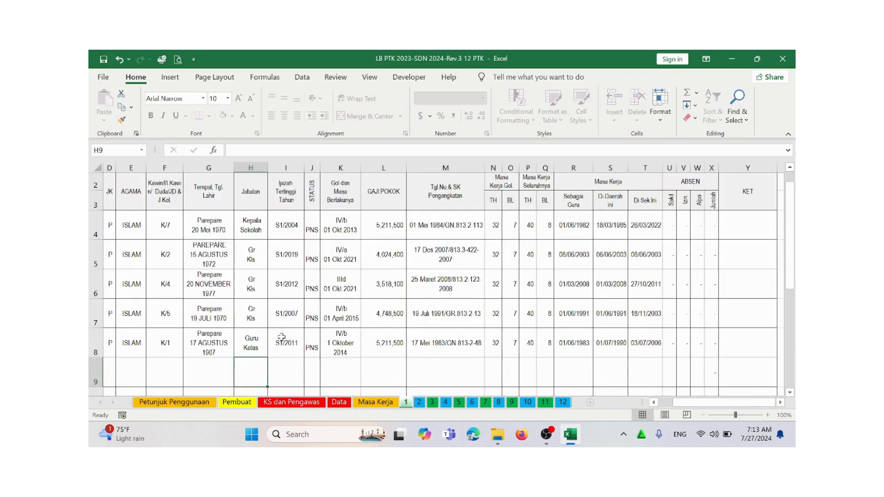
pyautogui.scroll(1, 287, 337)
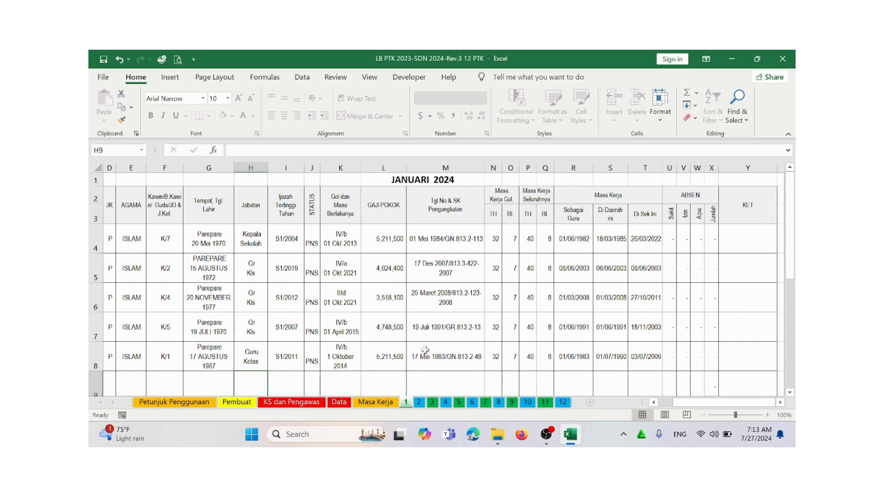
pyautogui.hscroll(-2, 710, 389)
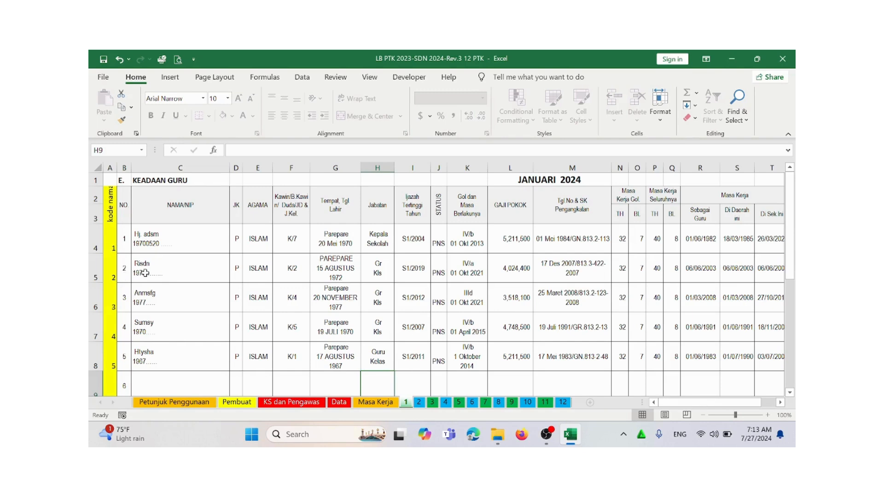
# Step: Set the kode nama on the January sheet to 2 for entry 1 and 3 for entry 2
pyautogui.click(112, 244)
pyautogui.write('2')
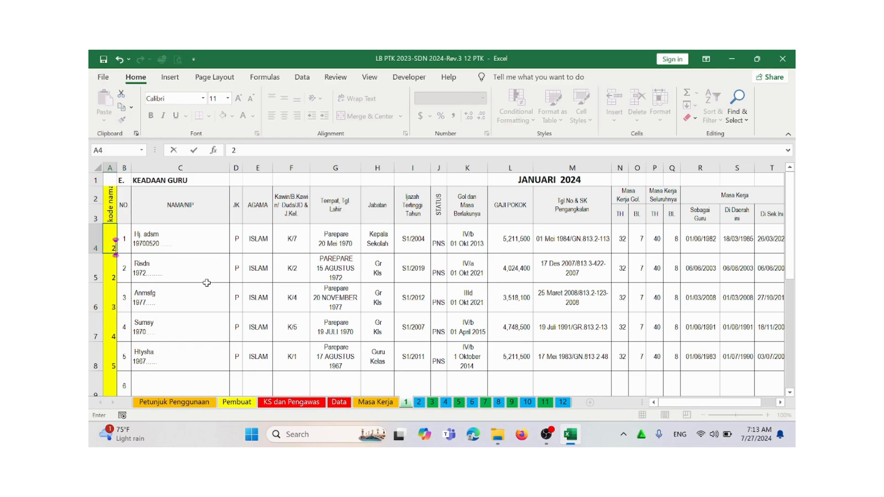
pyautogui.click(207, 284)
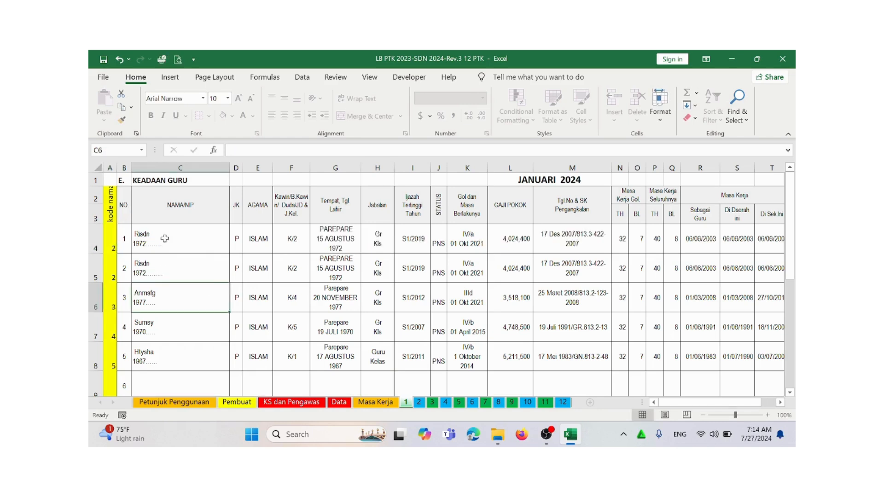
pyautogui.click(111, 277)
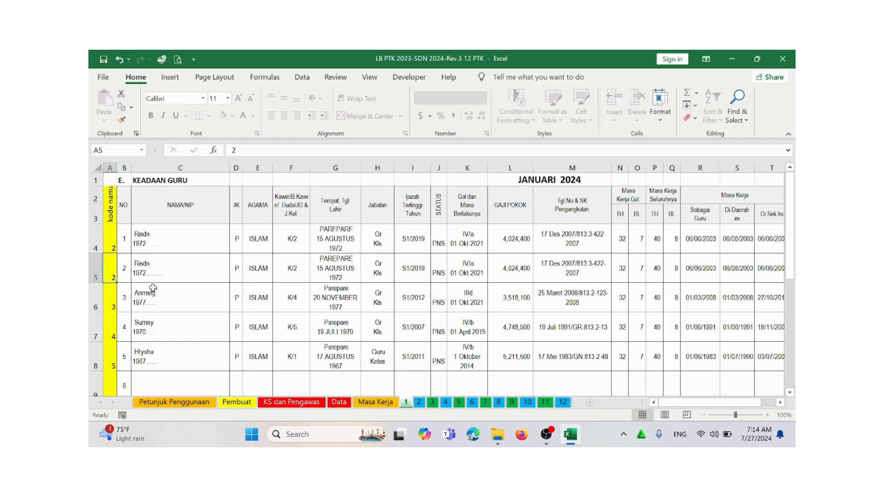
pyautogui.write('3')
pyautogui.click(177, 303)
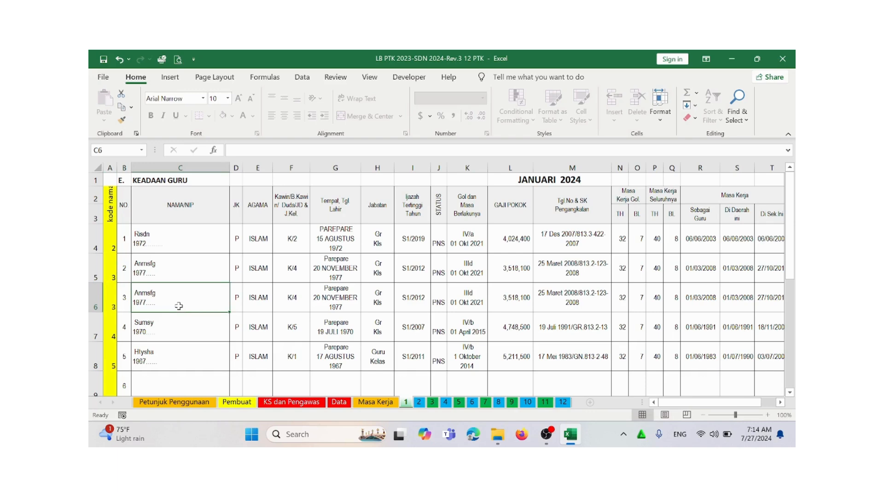
# Step: Set the kode nama on the January sheet to 4 for entry 3 and 5 for entry 4
pyautogui.click(108, 312)
pyautogui.write('4')
pyautogui.click(170, 328)
pyautogui.scroll(-1, 169, 324)
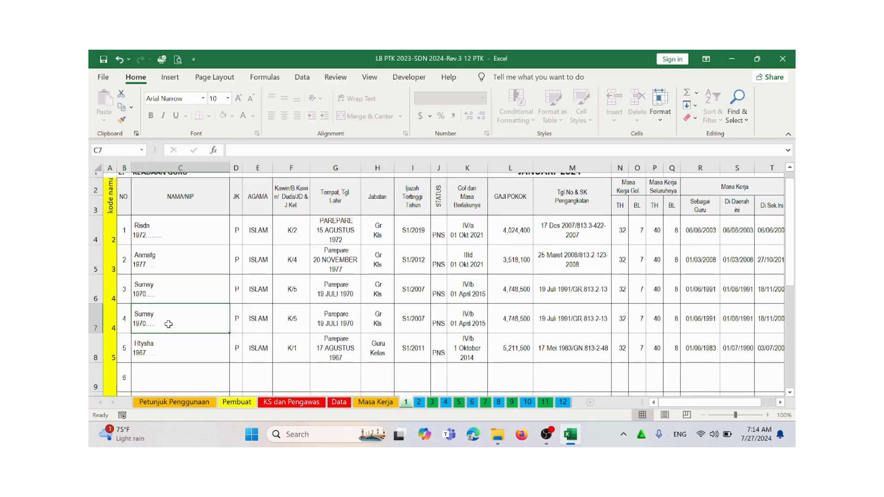
pyautogui.click(111, 323)
pyautogui.write('5')
pyautogui.click(179, 336)
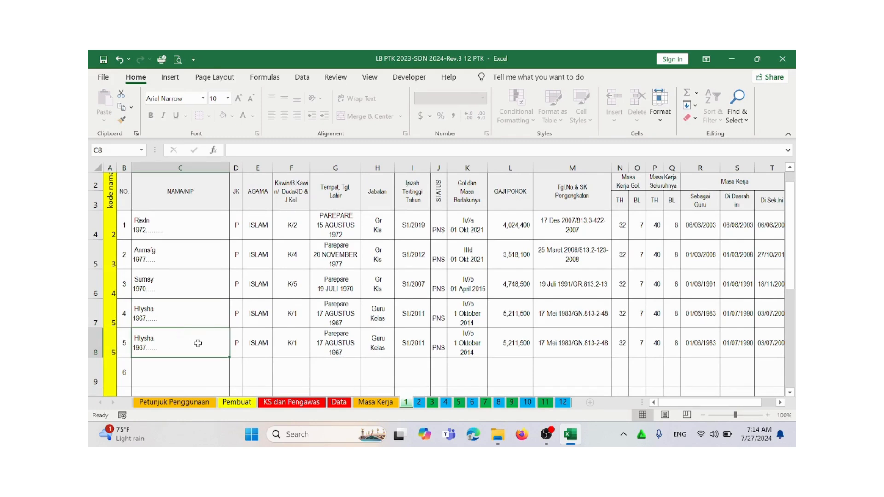
# Step: Check entry 5's kode nama against the teacher numbering on the Data sheet and return to the January sheet
pyautogui.click(108, 352)
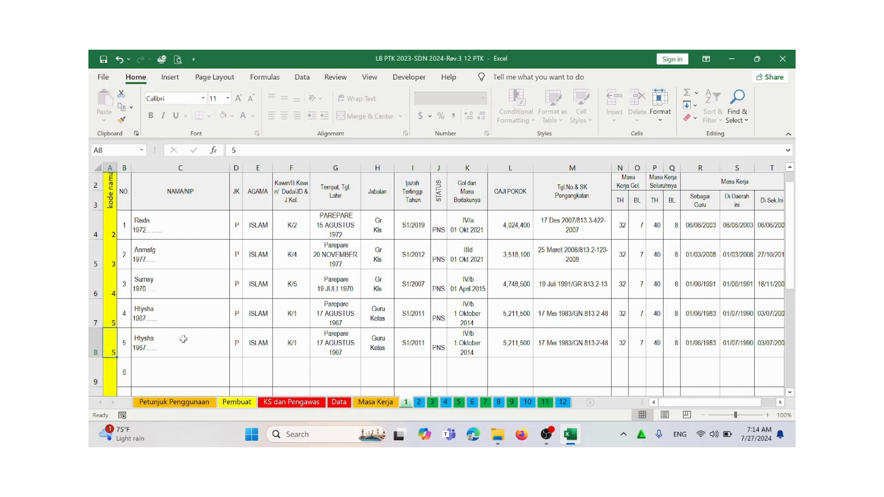
pyautogui.click(341, 402)
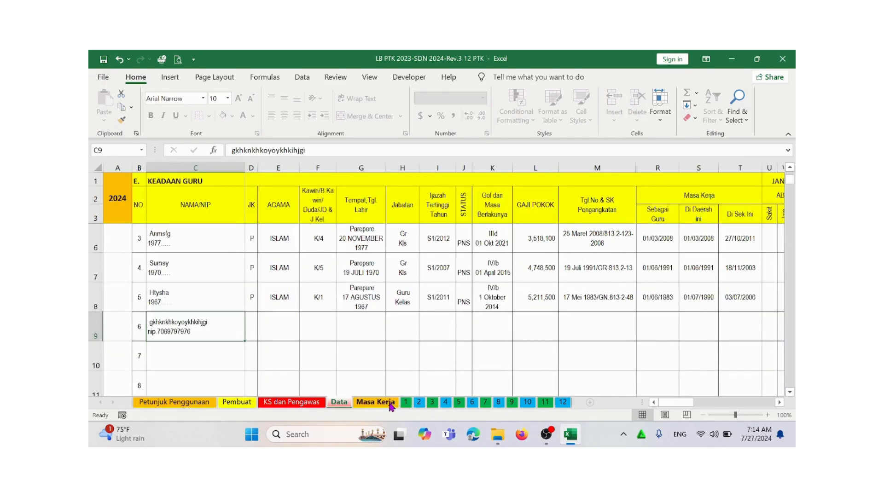
pyautogui.click(406, 403)
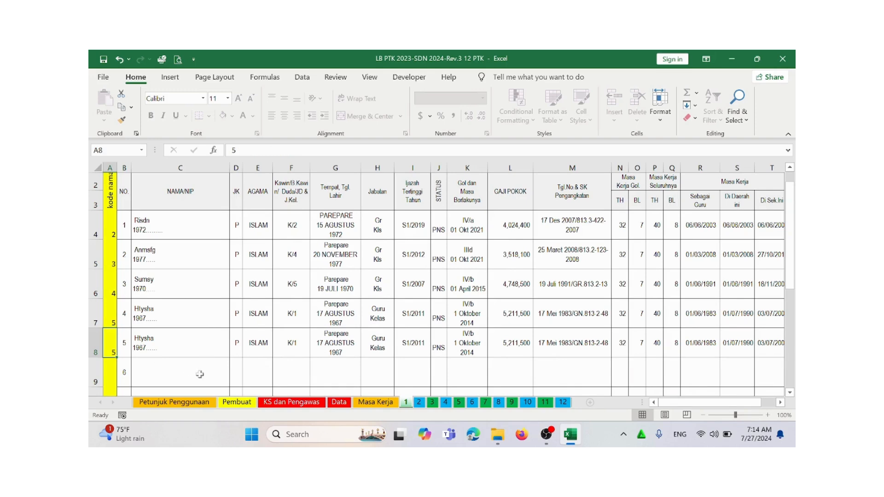
# Step: Set the kode nama of entry 6 to 6 on the month 4 sheet
pyautogui.click(445, 405)
pyautogui.scroll(3, 241, 313)
pyautogui.scroll(3, 249, 308)
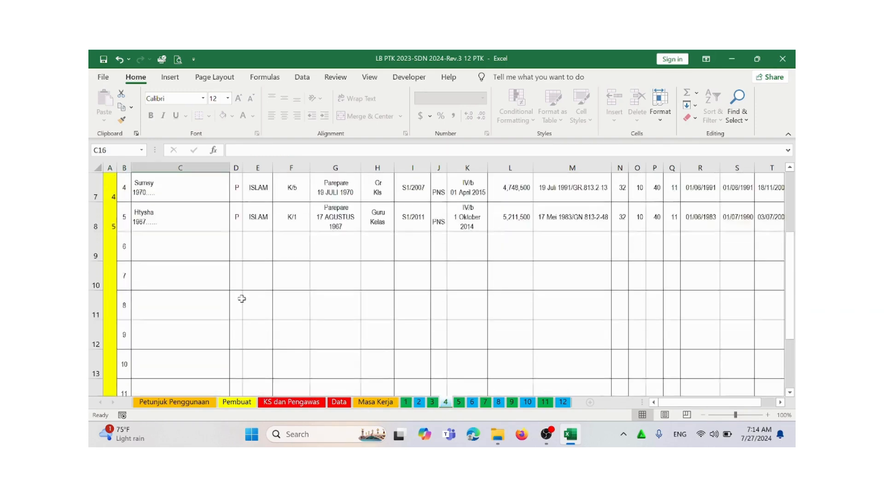
pyautogui.scroll(-1, 167, 341)
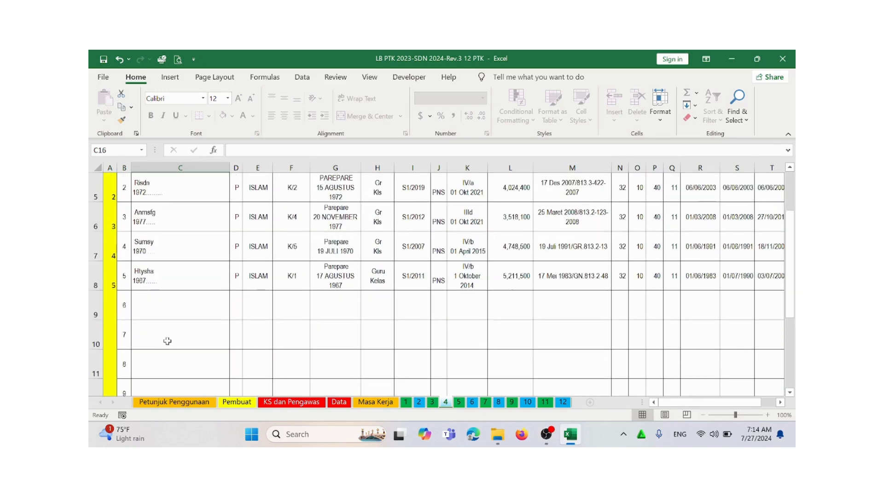
pyautogui.click(110, 307)
pyautogui.write('6')
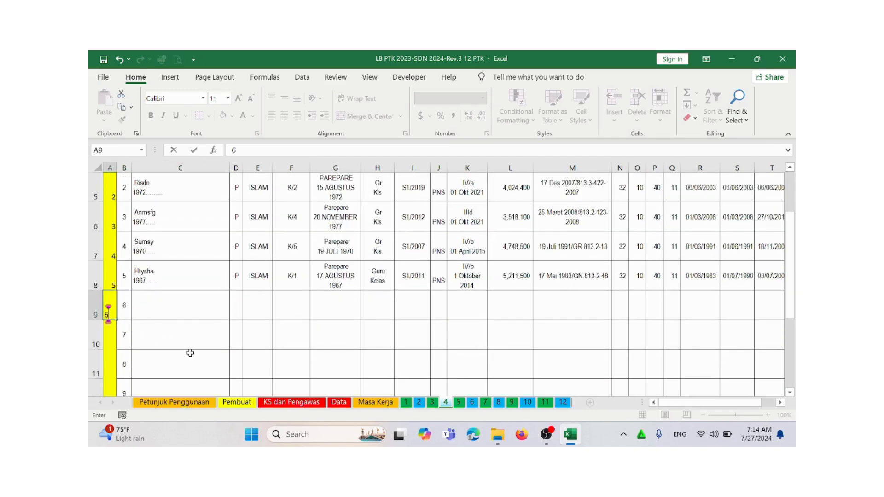
pyautogui.click(190, 353)
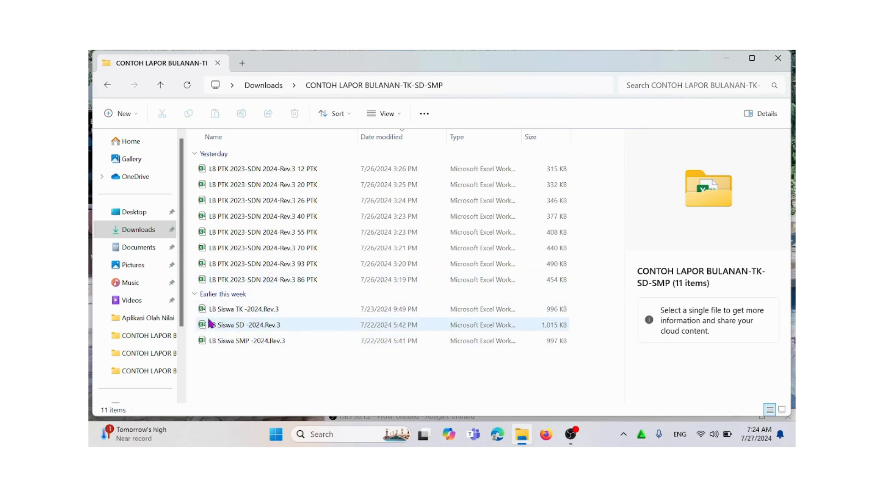
# Step: Open the workbook LB Siswa SD -2024.Rev.3 from the CONTOH LAPOR BULANAN-TK-SD-SMP folder and enable editing
pyautogui.click(230, 331)
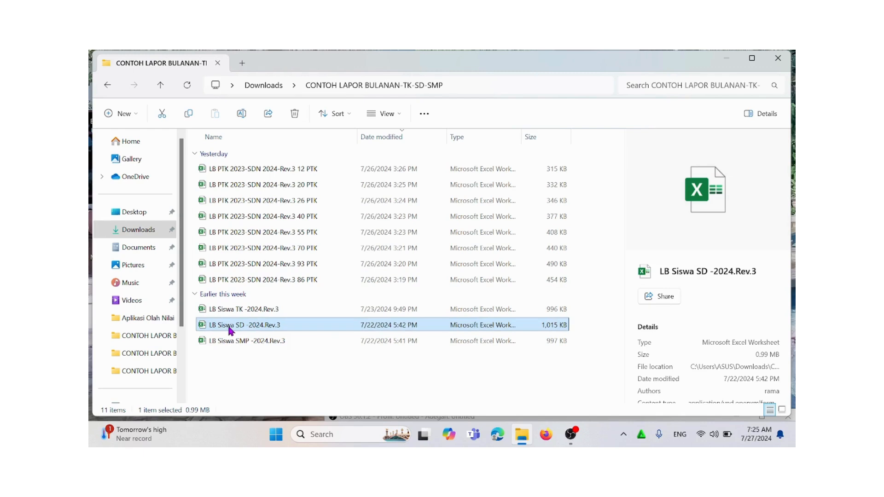
pyautogui.doubleClick(228, 328)
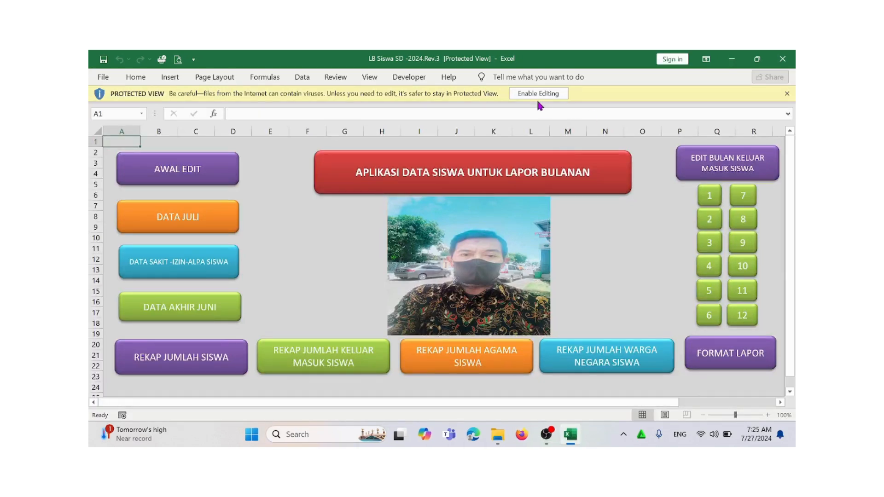
pyautogui.click(527, 94)
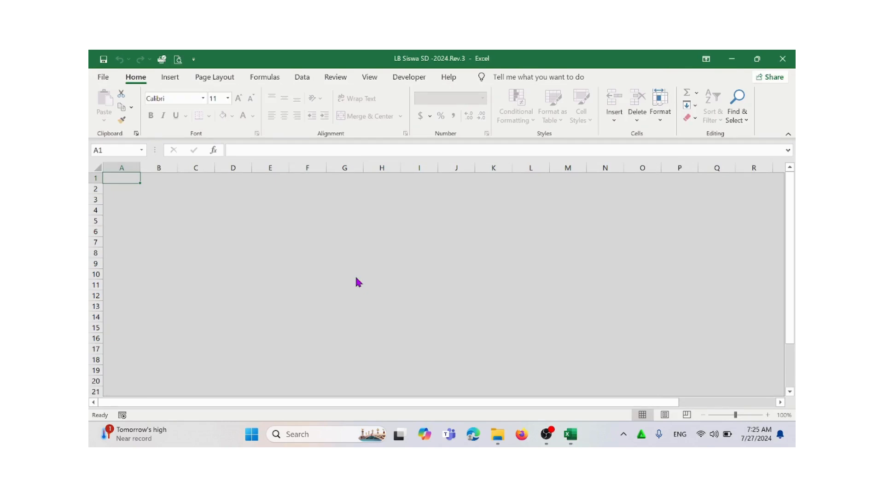
# Step: Review the school details and school year on the Awal Edit page and return to the home page
pyautogui.scroll(-1, 338, 314)
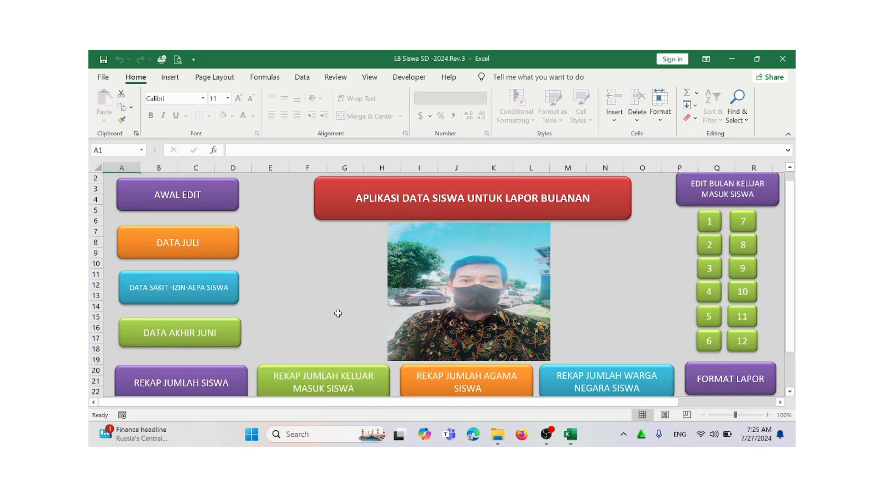
pyautogui.click(183, 202)
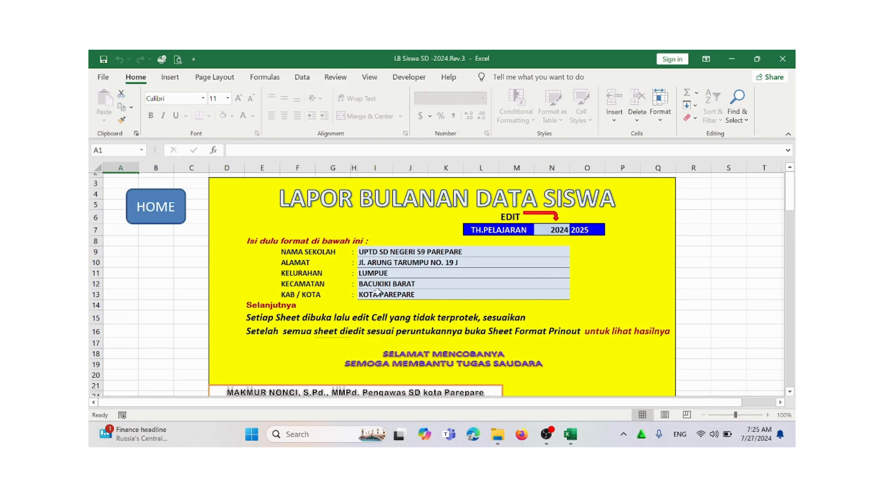
pyautogui.click(159, 215)
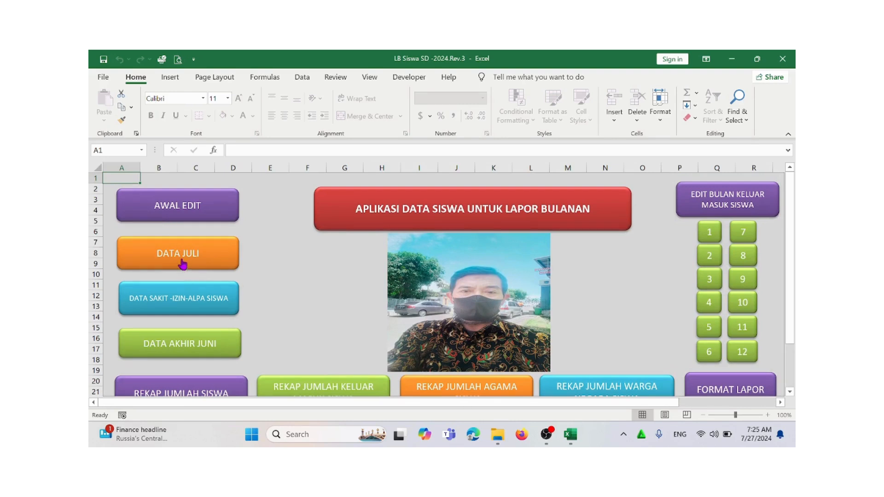
# Step: On the Data Juli sheet, set the class I male (L) Katholik count under IND to 5
pyautogui.click(184, 259)
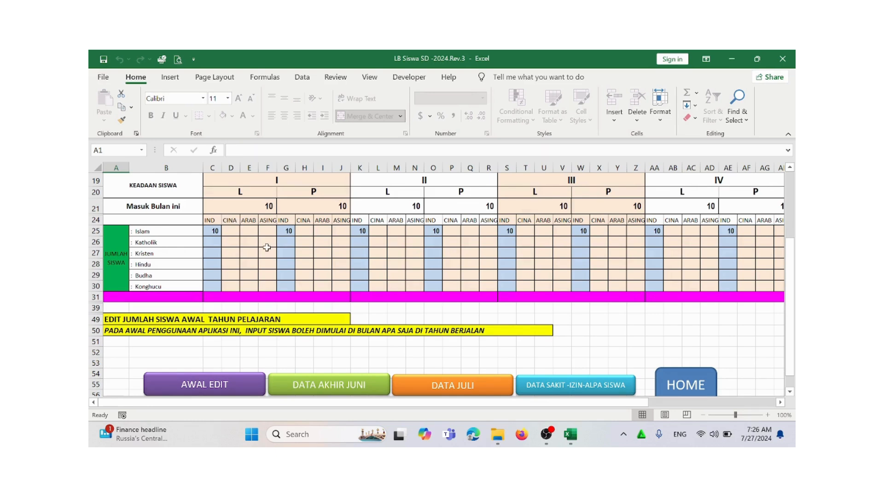
pyautogui.click(213, 232)
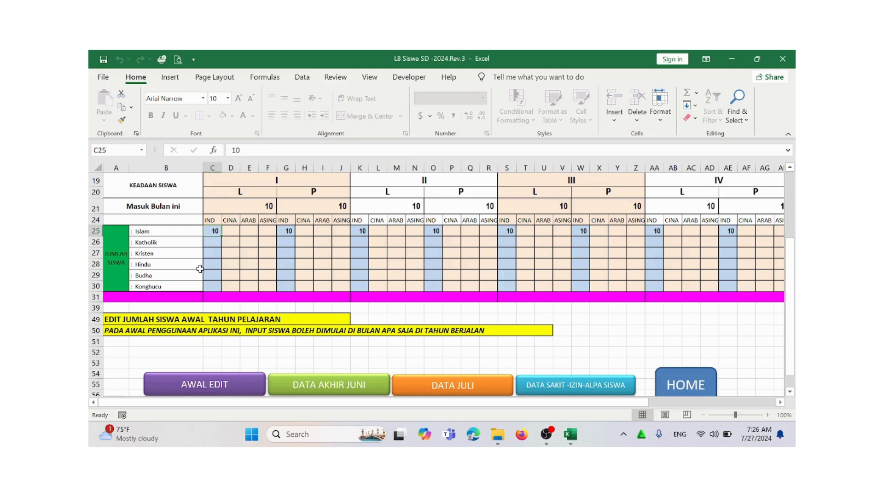
pyautogui.click(210, 243)
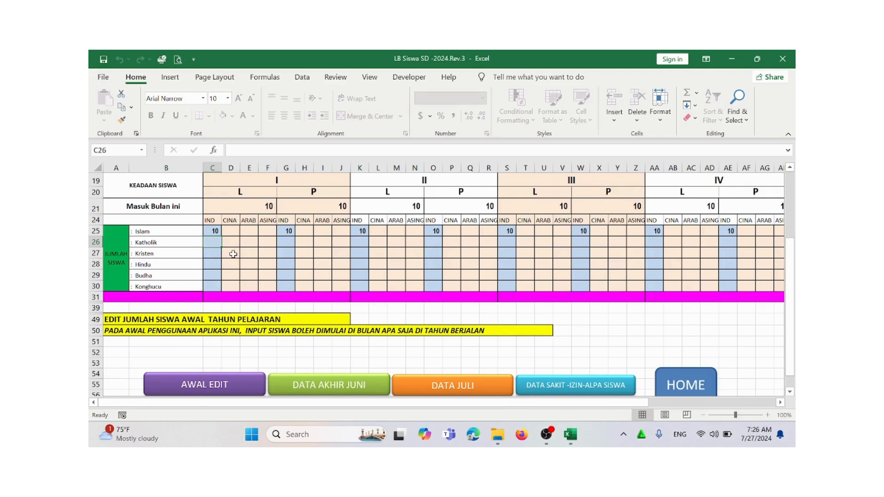
pyautogui.write('5')
pyautogui.click(249, 262)
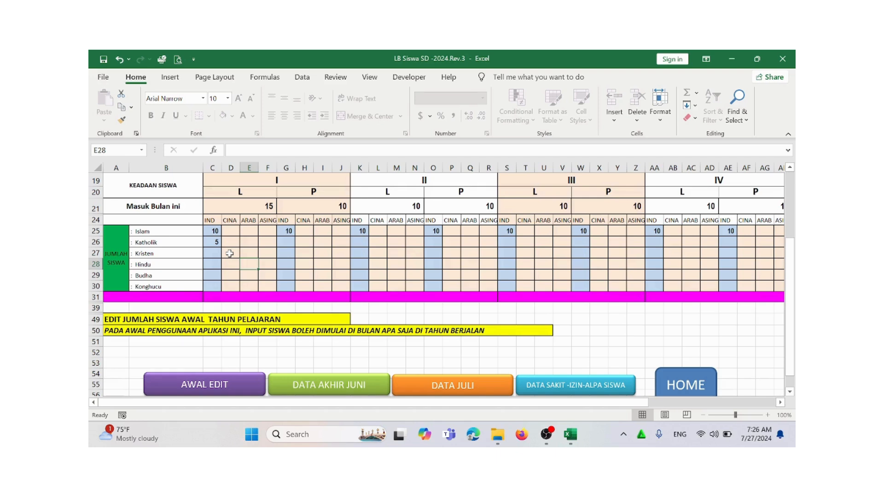
# Step: Set the class I male (L) Kristen count under CINA to 2 and return to the home page
pyautogui.click(229, 253)
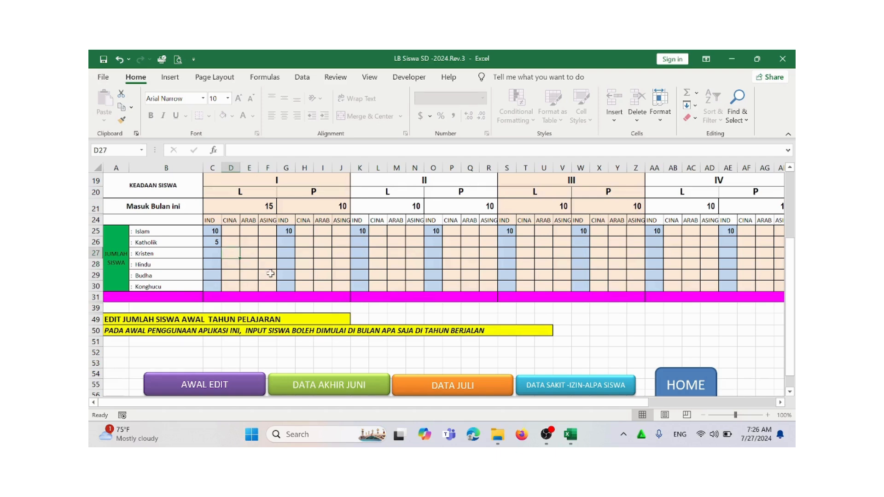
pyautogui.write('2')
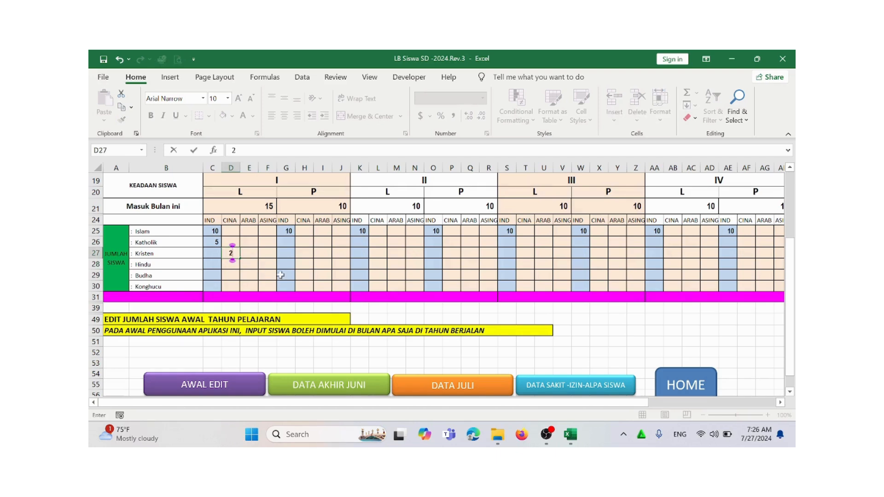
pyautogui.click(281, 274)
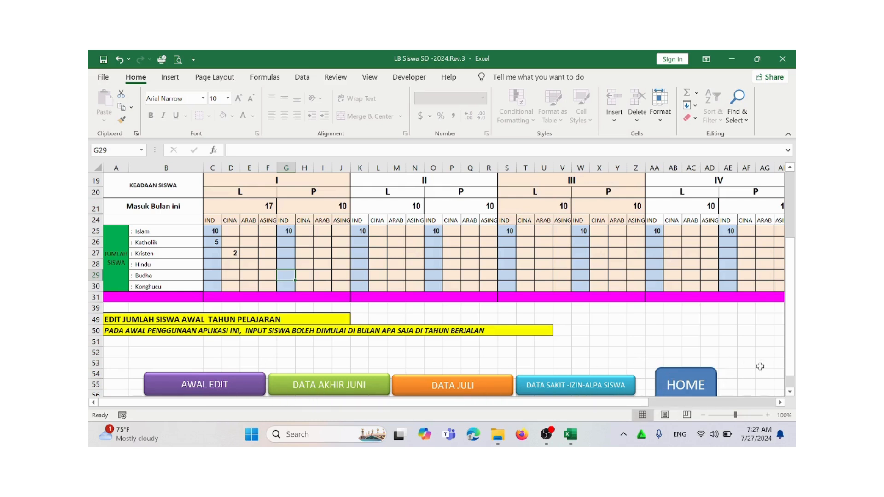
pyautogui.click(678, 387)
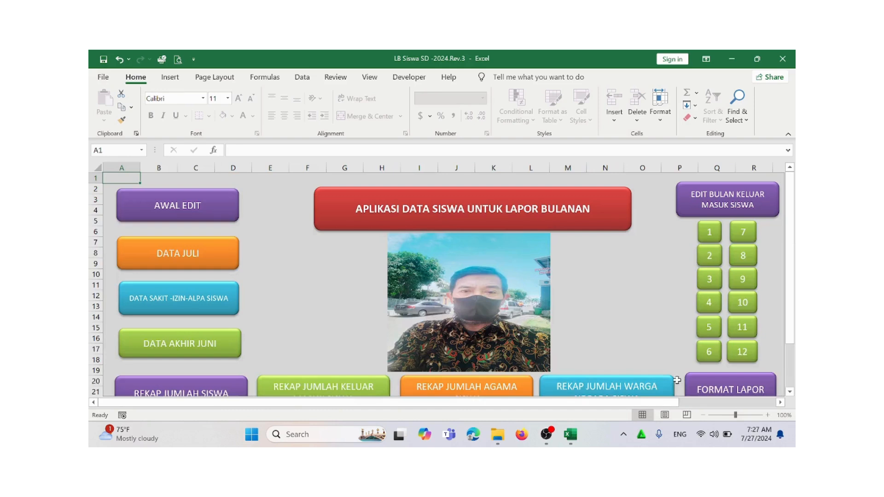
# Step: On the Data Sakit-Izin-Alpa Siswa sheet, enter Kelas I absences for month 1 as S 2, I 3 and A 3, and return to the home page
pyautogui.scroll(-1, 246, 294)
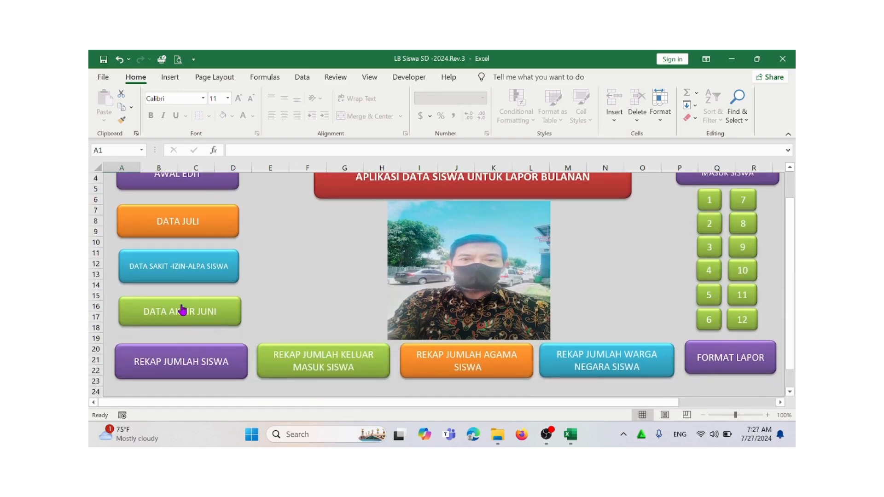
pyautogui.click(185, 268)
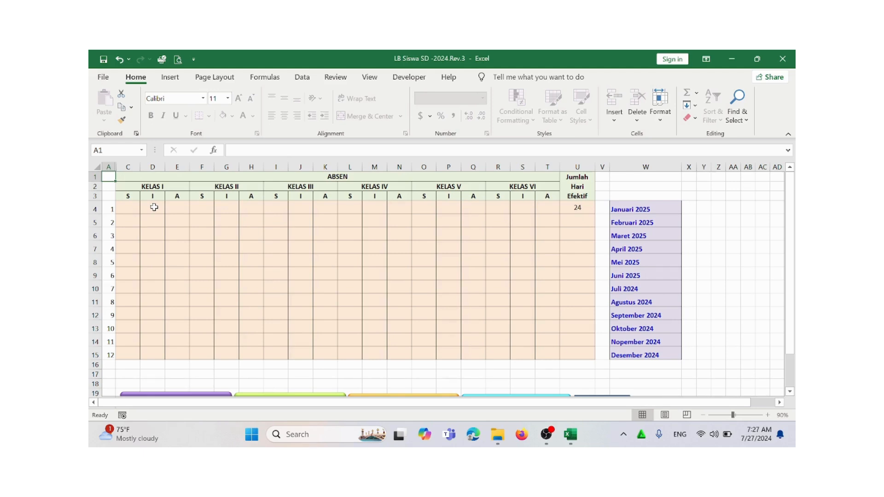
pyautogui.click(180, 207)
pyautogui.click(125, 208)
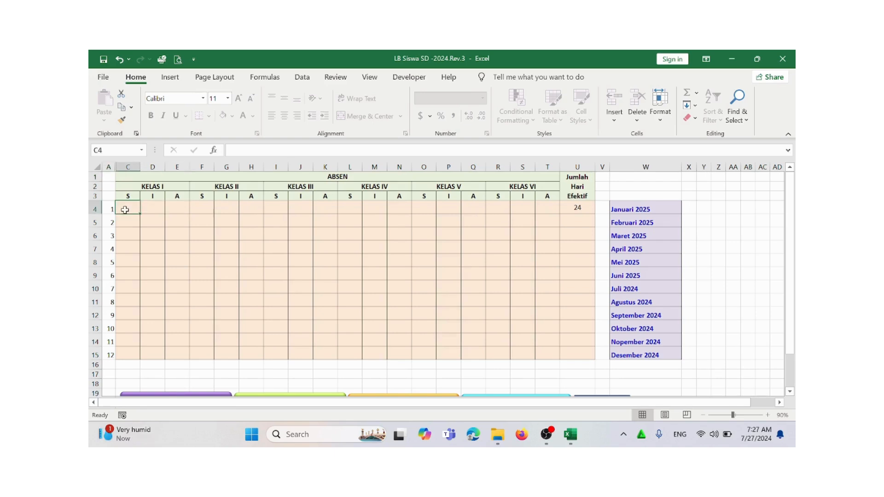
pyautogui.write('2')
pyautogui.press('Tab')
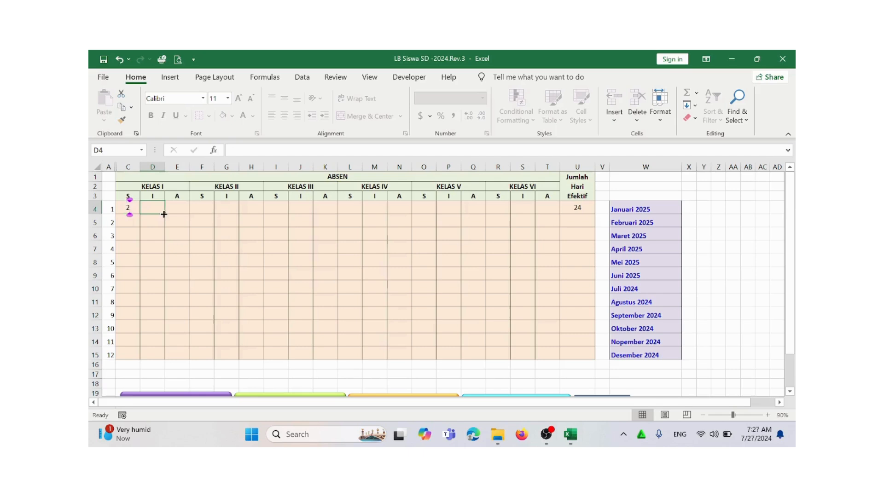
pyautogui.write('3')
pyautogui.press('Tab')
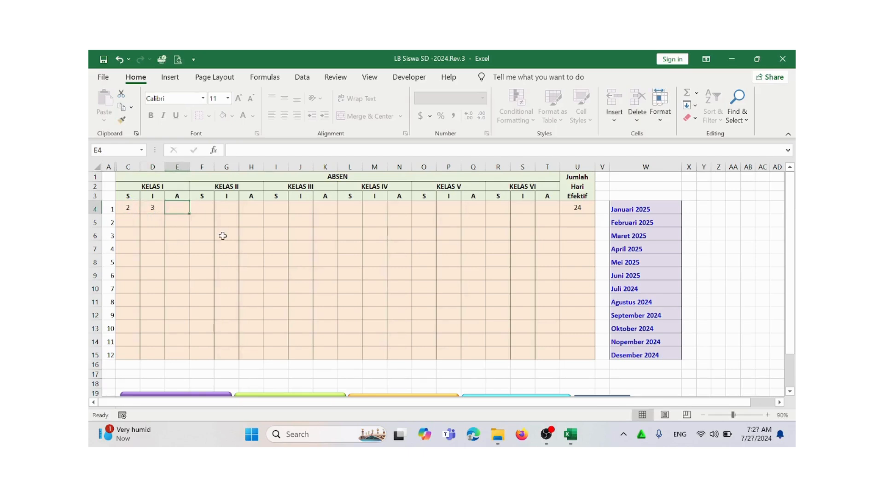
pyautogui.write('3')
pyautogui.click(233, 244)
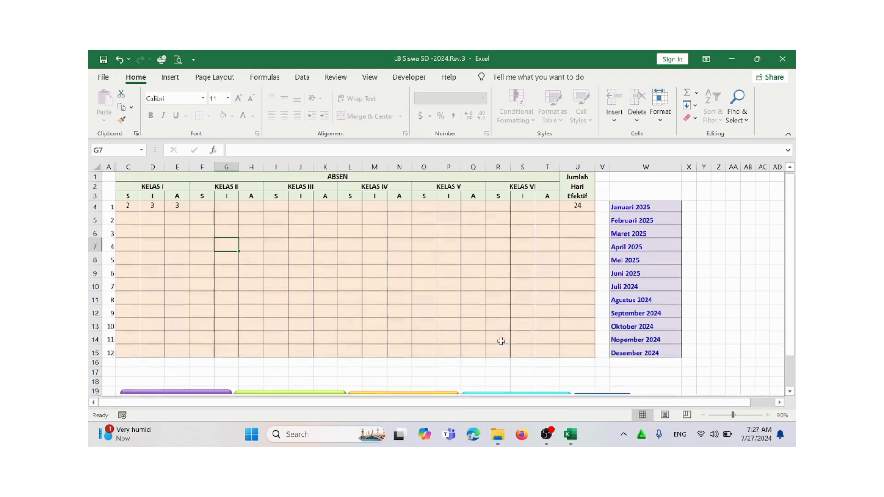
pyautogui.scroll(-2, 497, 340)
pyautogui.click(607, 338)
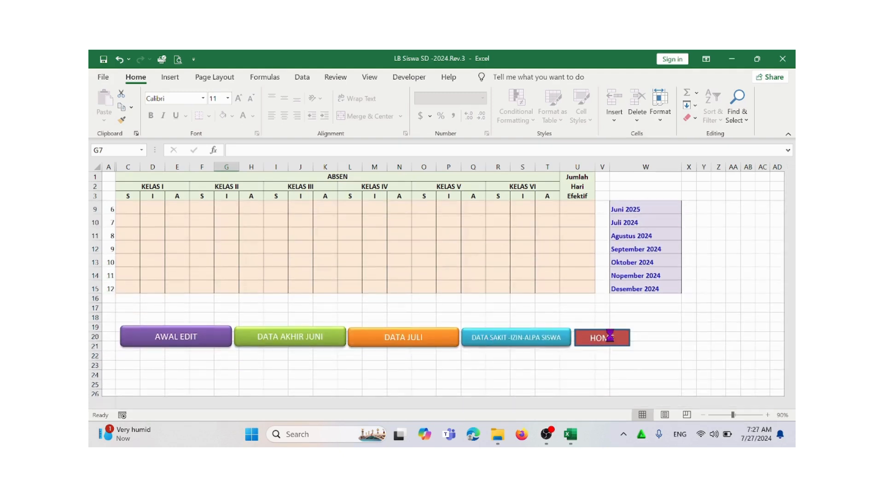
# Step: Review the monthly student totals per class in Rekap Jumlah Siswa and return to the home page
pyautogui.scroll(-2, 282, 271)
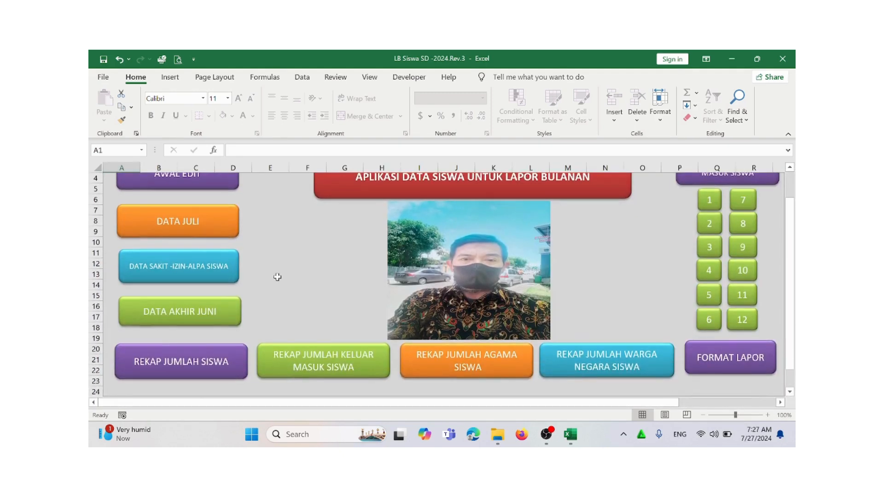
pyautogui.scroll(2, 309, 298)
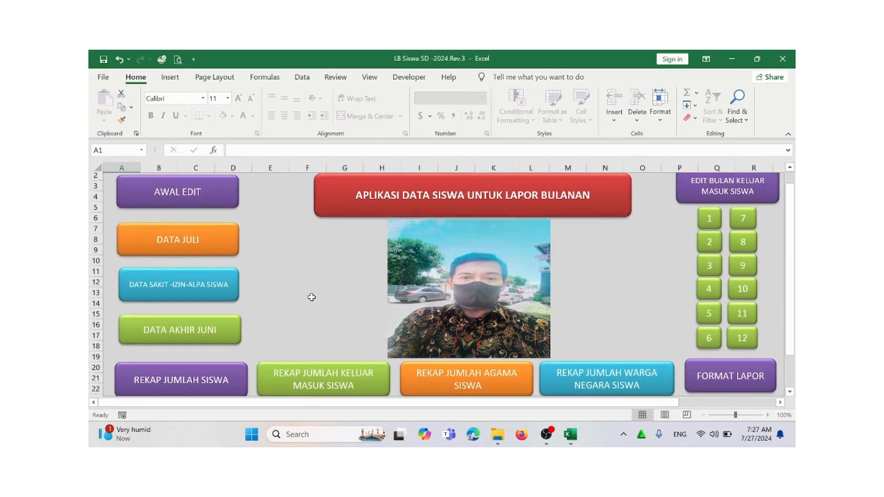
pyautogui.scroll(-1, 442, 306)
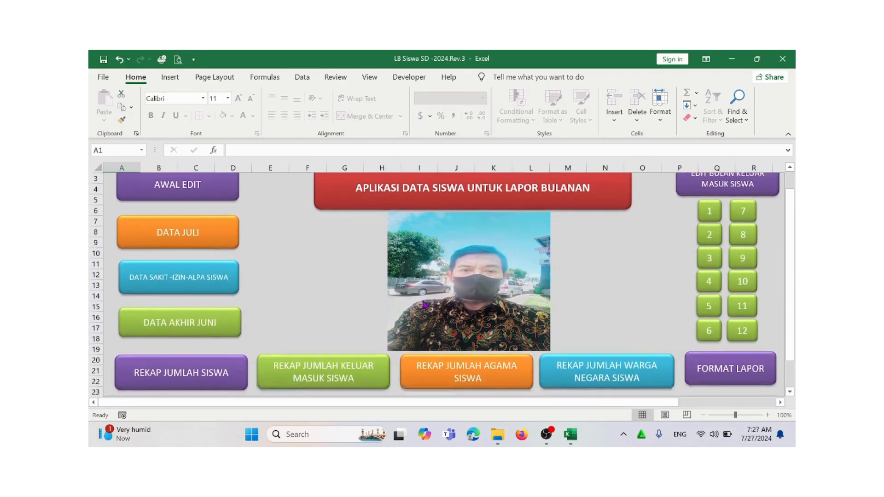
pyautogui.click(214, 378)
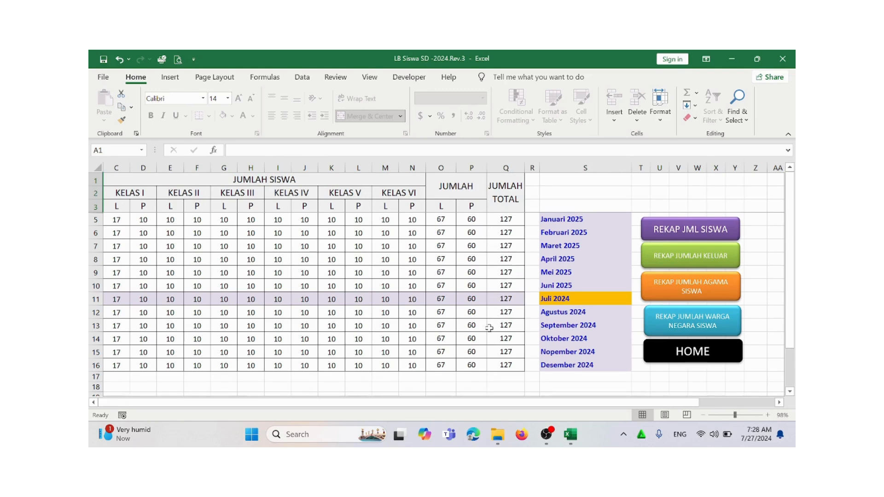
pyautogui.click(689, 352)
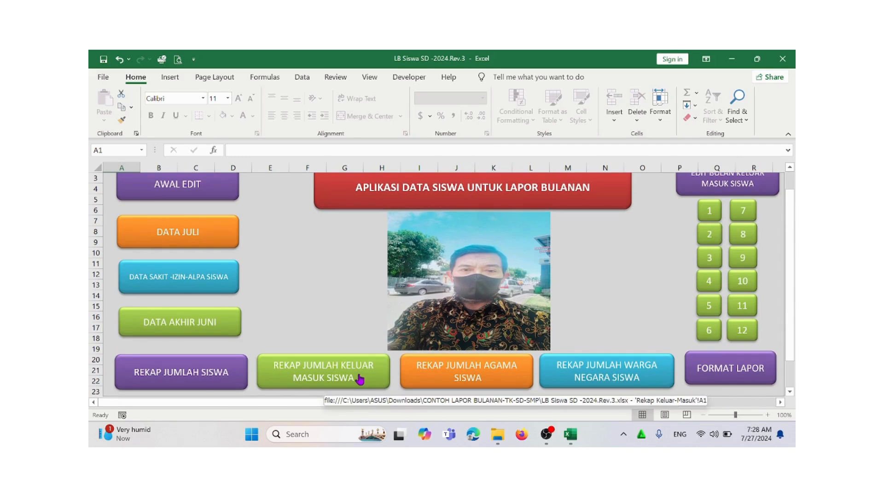
# Step: Review the Rekap Jumlah Keluar Masuk Siswa and Rekap Jumlah Warga Negara Siswa recaps and return to the home page
pyautogui.click(360, 378)
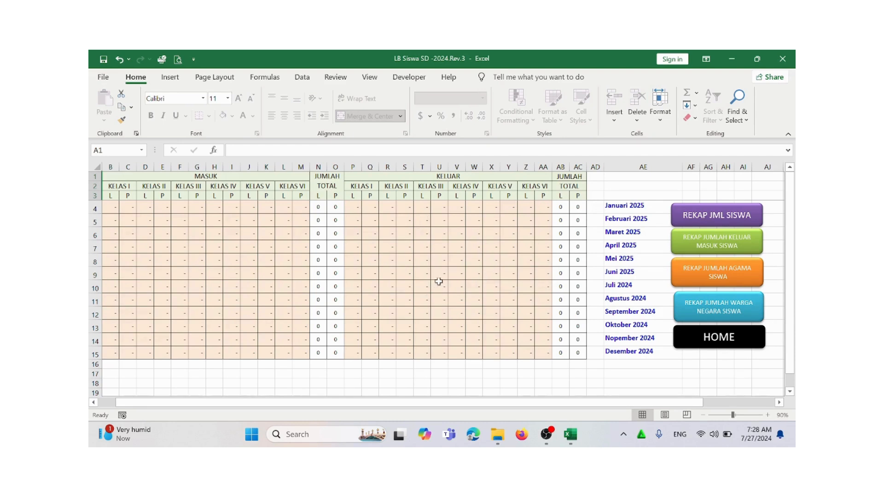
pyautogui.click(727, 342)
pyautogui.scroll(-1, 239, 344)
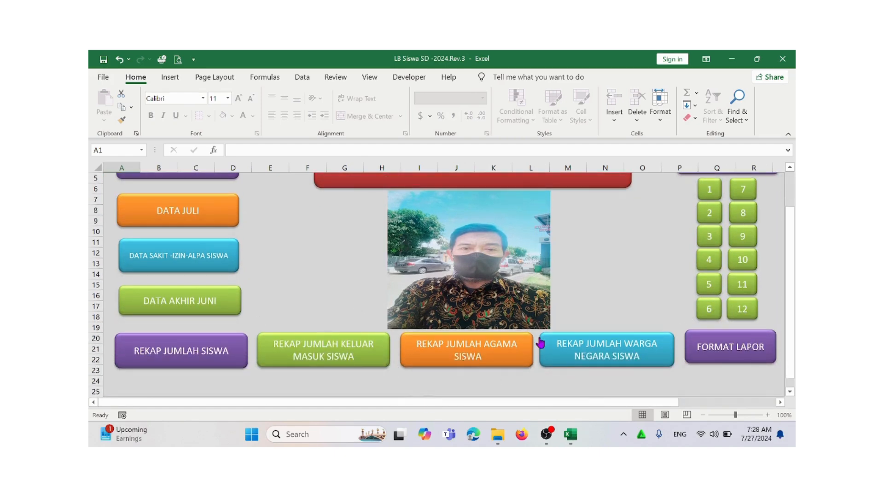
pyautogui.click(617, 353)
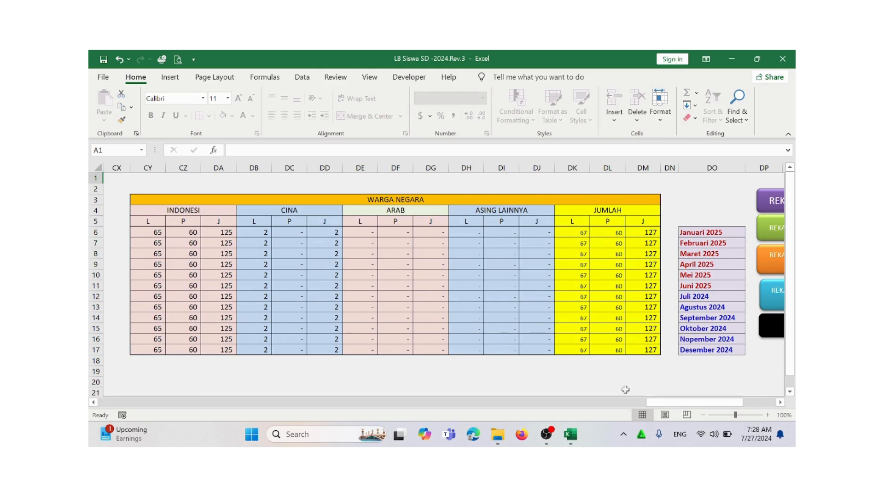
pyautogui.moveTo(698, 403); pyautogui.dragTo(731, 408)
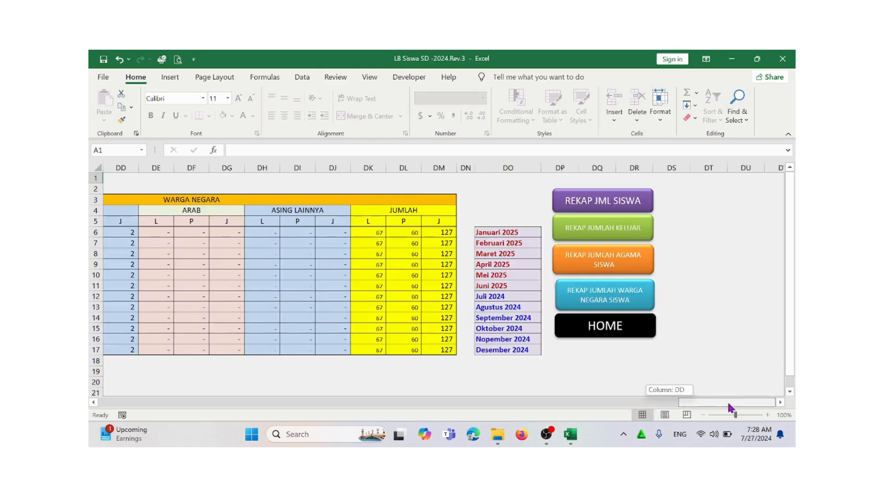
pyautogui.click(619, 328)
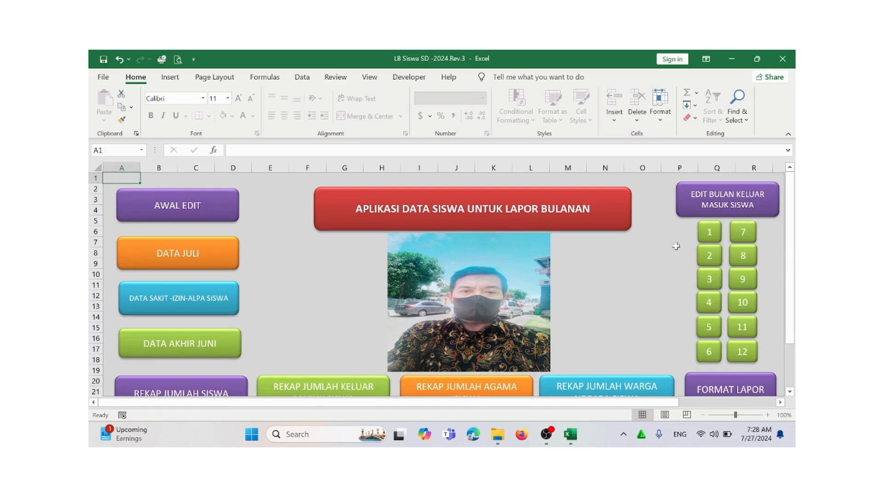
# Step: On the month 1 Keluar Masuk sheet, enter 2 incoming (Masuk) Islam male students under ARAB for class 1
pyautogui.click(709, 234)
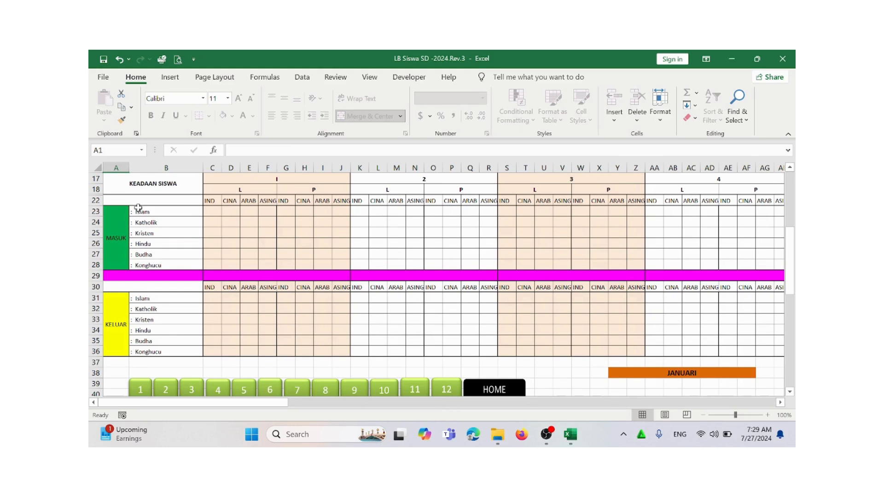
pyautogui.click(250, 212)
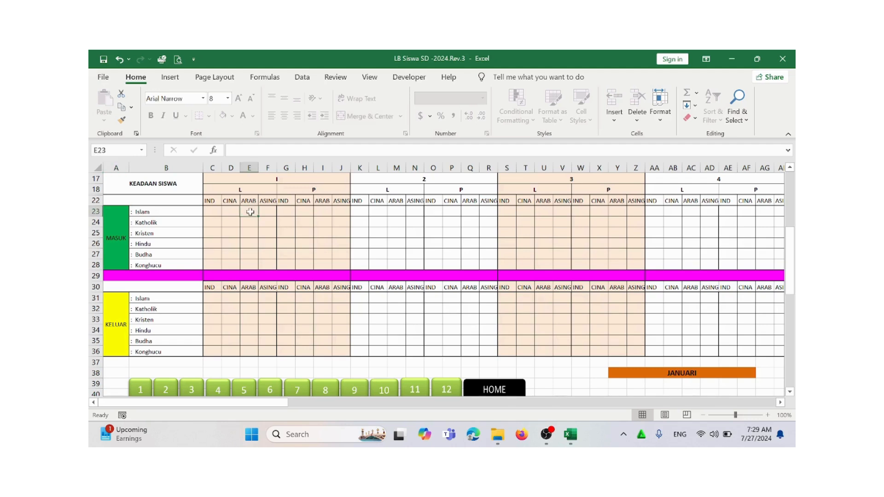
pyautogui.write('2')
pyautogui.click(284, 259)
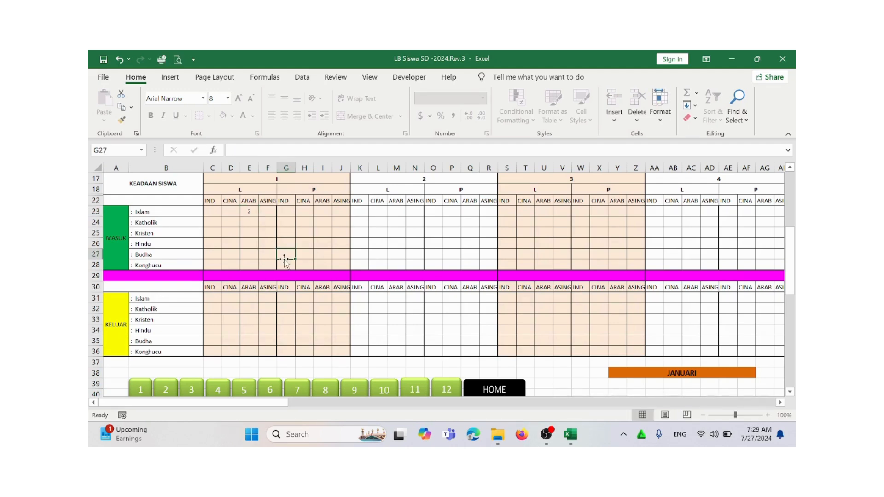
# Step: Enter 1 outgoing (Keluar) Katholik male student under CINA for class 3 on the January sheet and return to the home page
pyautogui.click(524, 309)
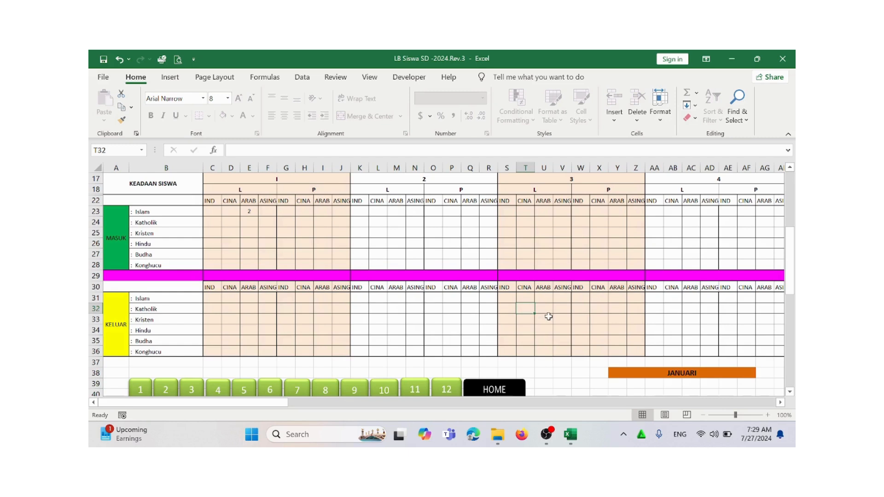
pyautogui.write('1')
pyautogui.click(546, 316)
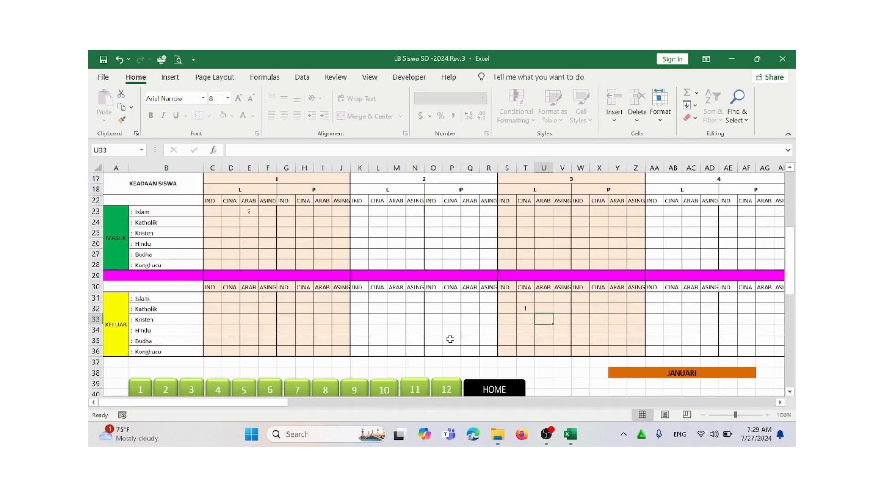
pyautogui.click(780, 403)
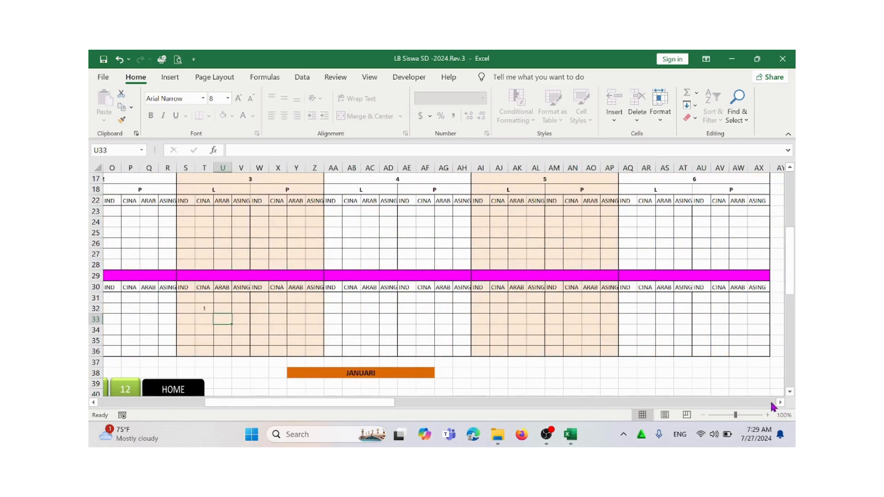
pyautogui.scroll(-2, 576, 300)
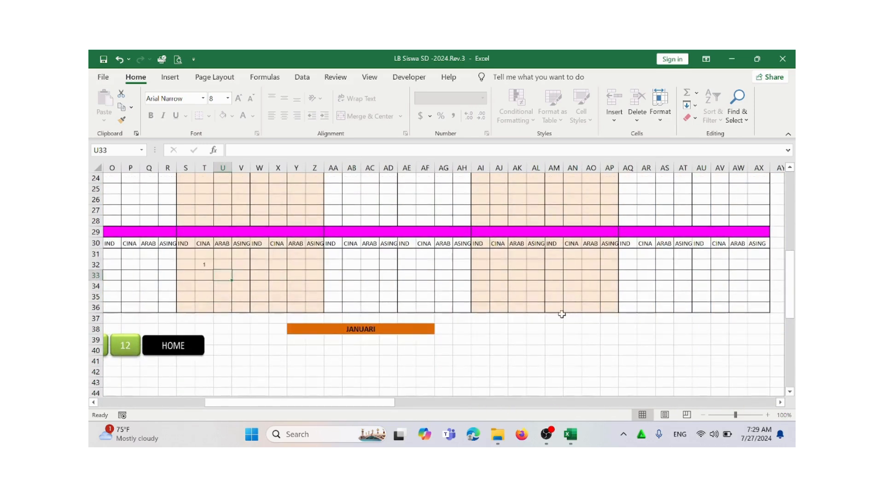
pyautogui.moveTo(304, 402); pyautogui.dragTo(150, 417)
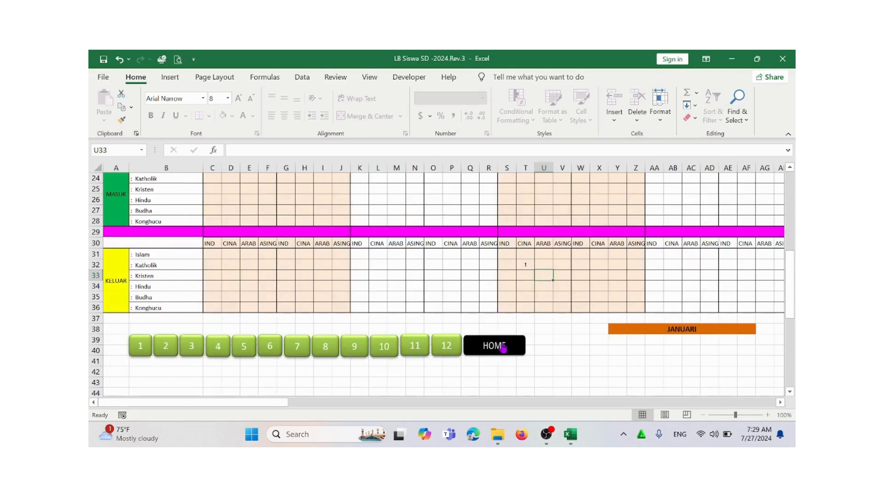
pyautogui.click(503, 348)
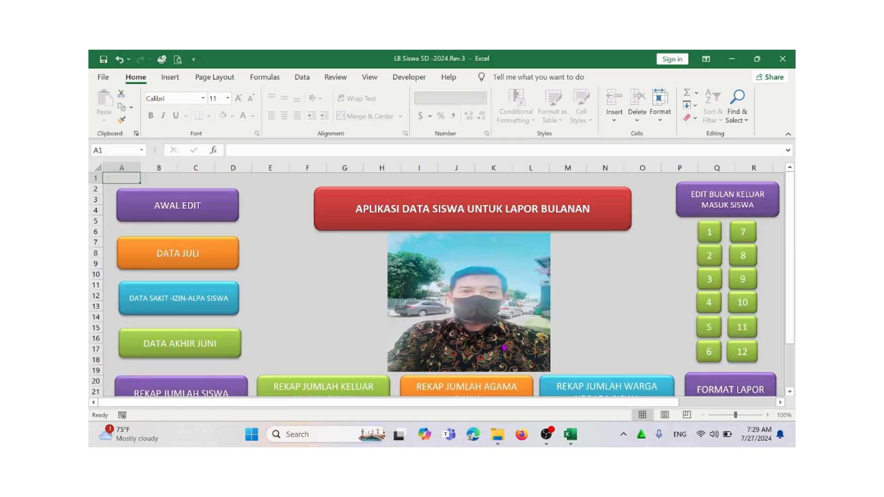
pyautogui.scroll(-1, 701, 301)
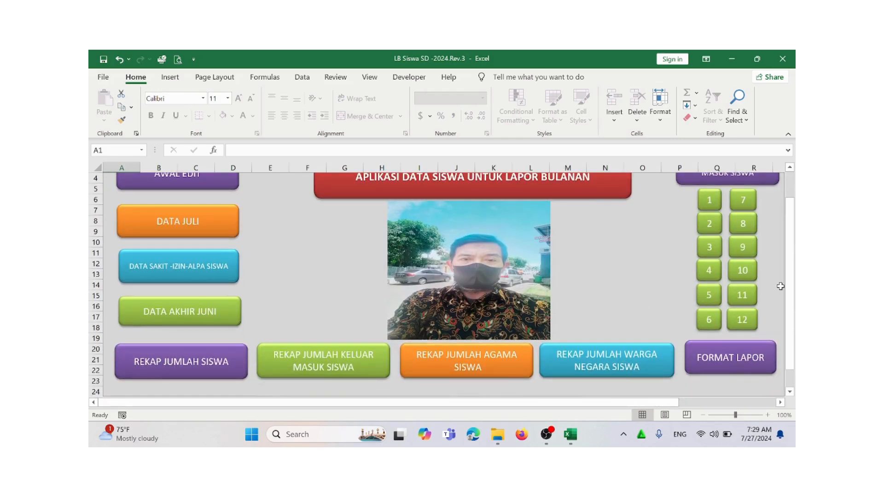
# Step: Open the Format Lapor monthly report and examine its student, citizenship, religion, teacher, absence and furniture sections
pyautogui.click(737, 364)
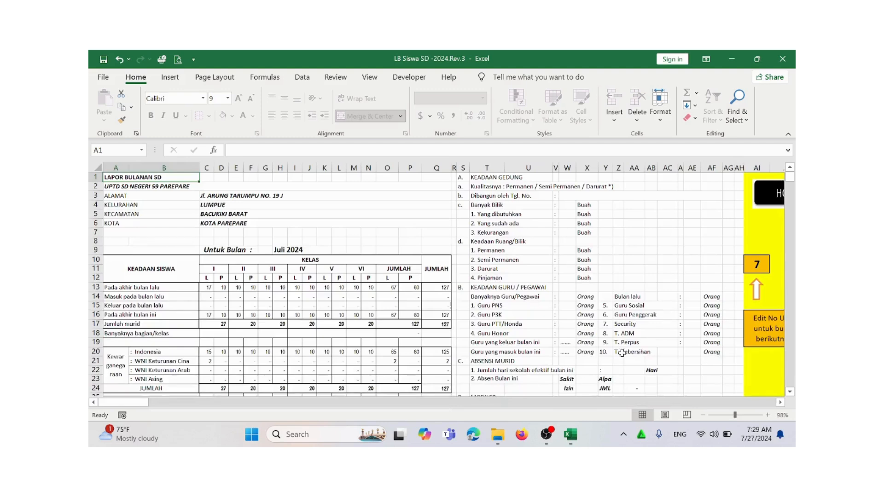
pyautogui.scroll(-1, 378, 318)
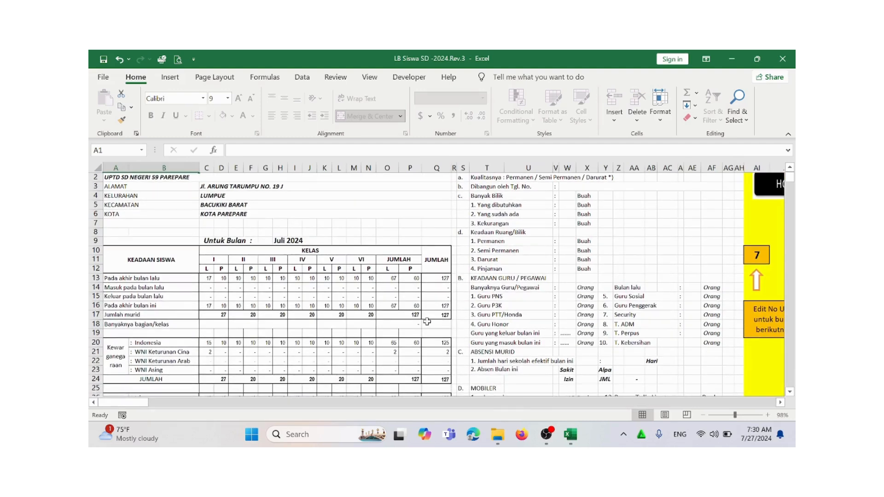
pyautogui.scroll(-1, 584, 310)
pyautogui.scroll(-2, 585, 311)
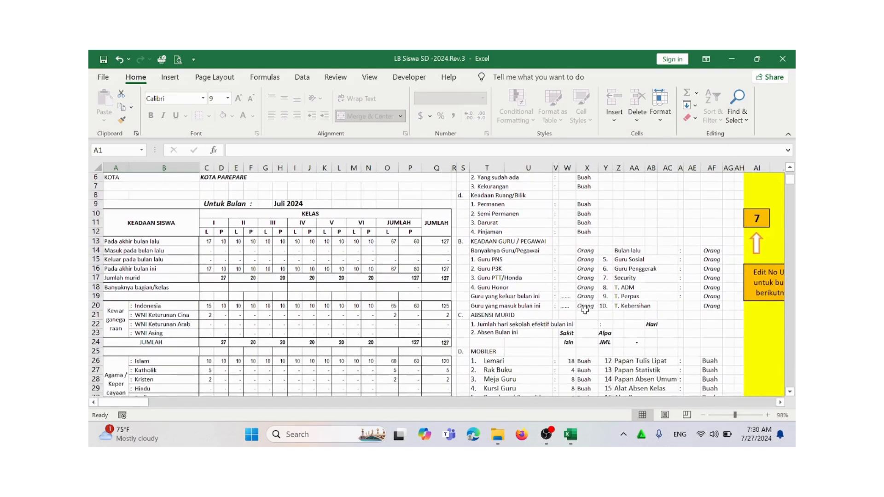
pyautogui.scroll(-1, 571, 315)
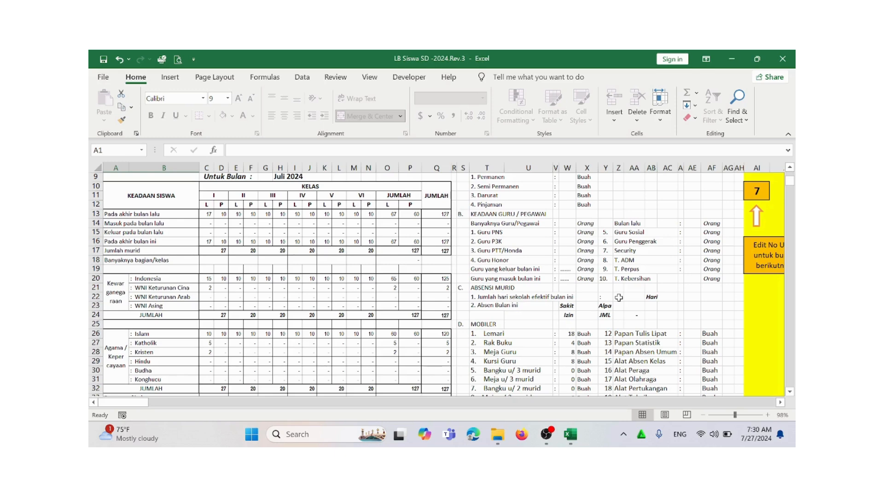
pyautogui.scroll(-3, 619, 297)
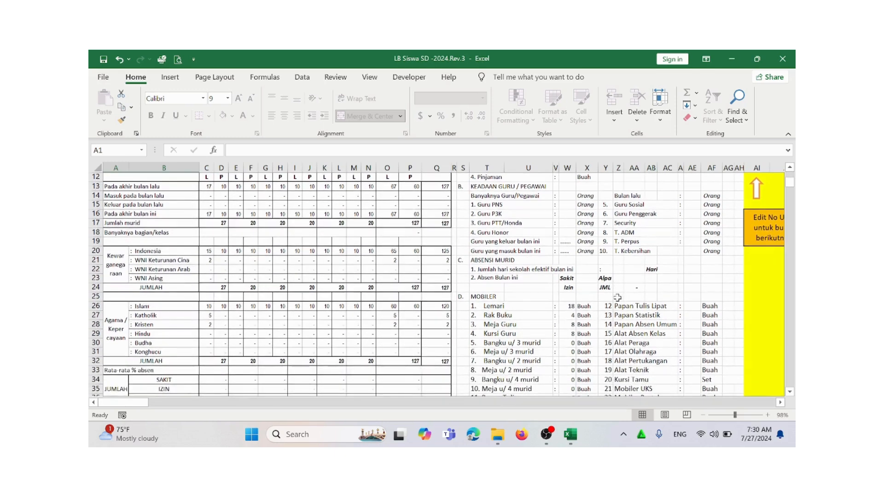
pyautogui.scroll(1, 617, 297)
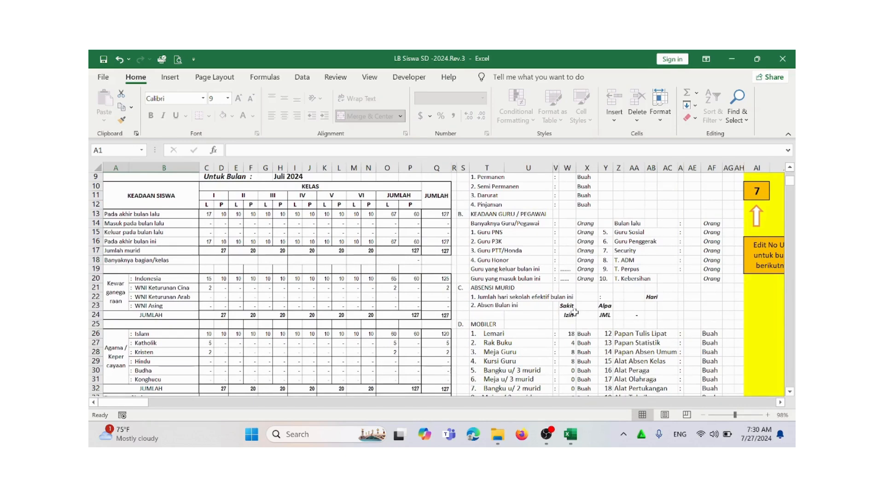
pyautogui.scroll(1, 574, 311)
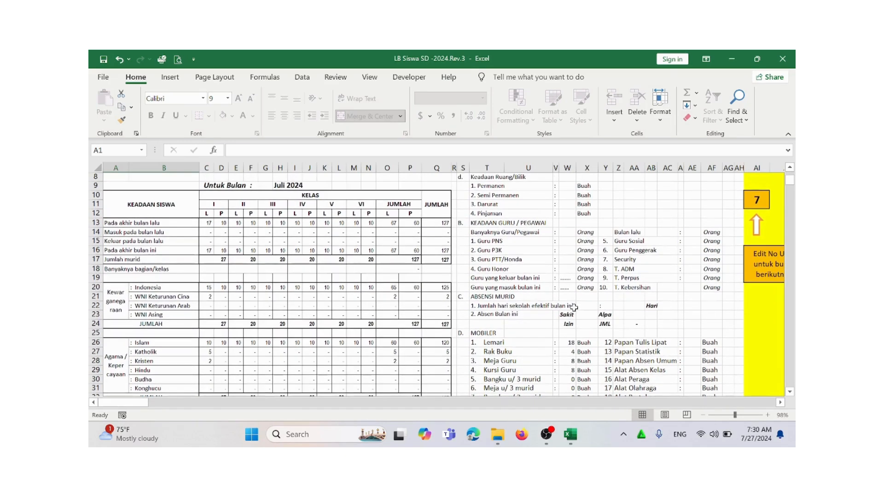